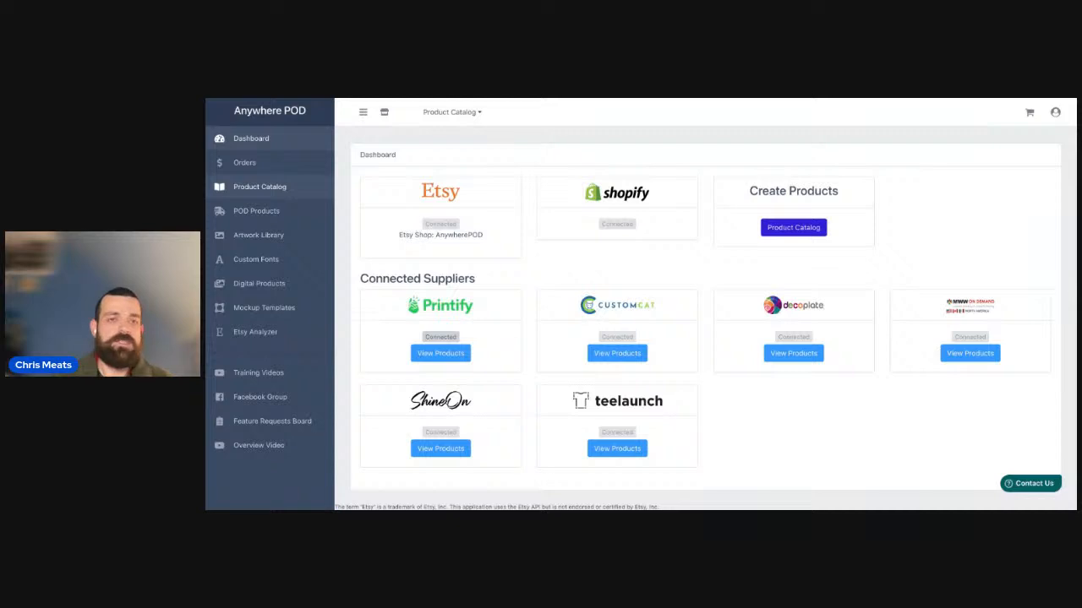
Start designing ShineOn's Acrylic Square Plaque from the product catalog's Acrylic category and dismiss the new artwork prompt.
{"action": "left_click", "coordinate": [460, 112]}
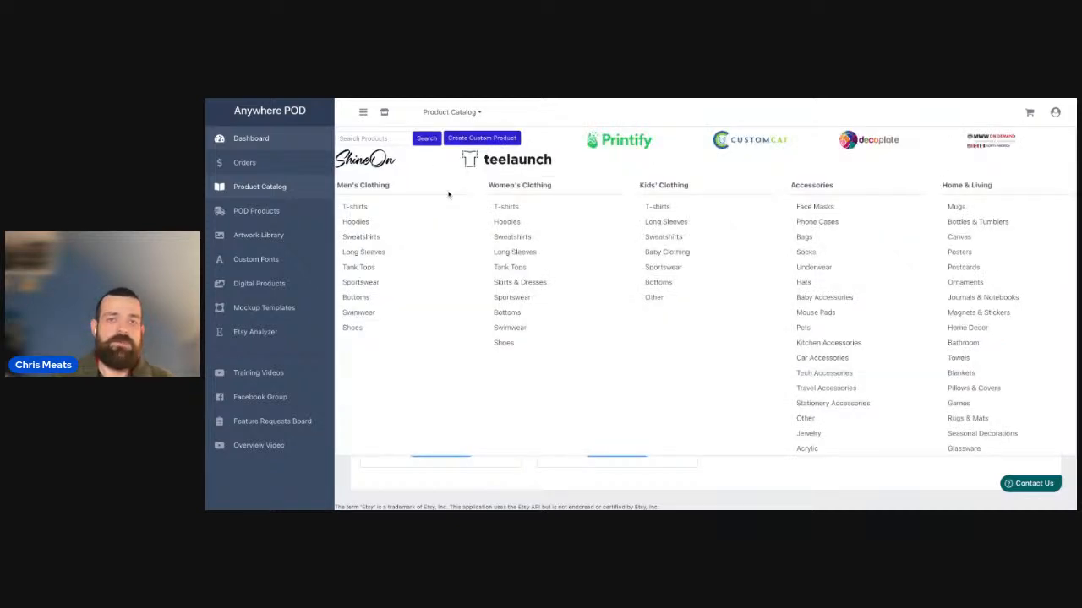
{"action": "left_click", "coordinate": [367, 159]}
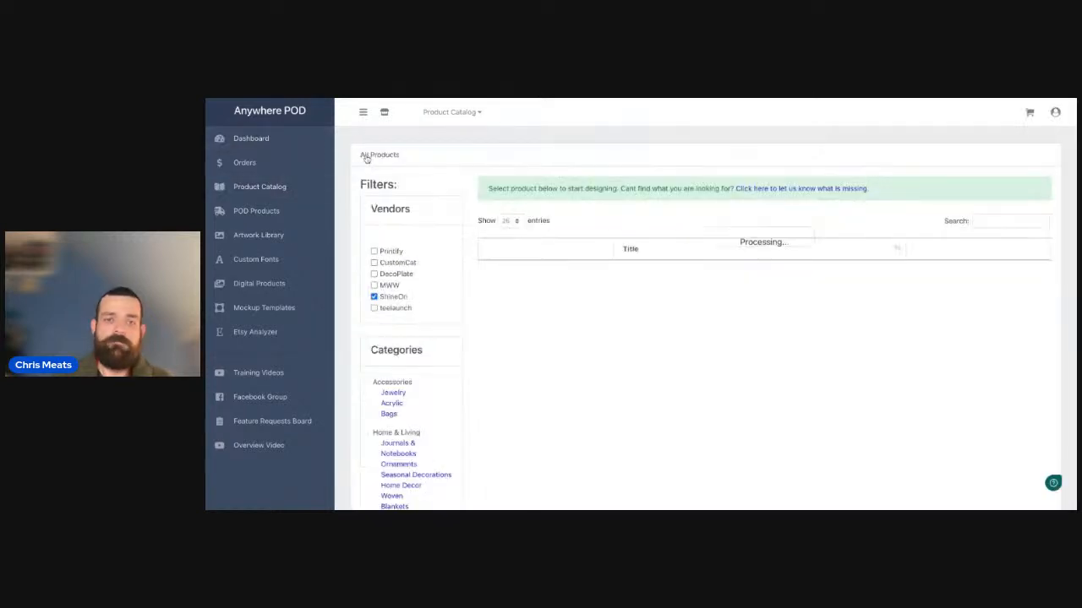
{"action": "left_click", "coordinate": [392, 404]}
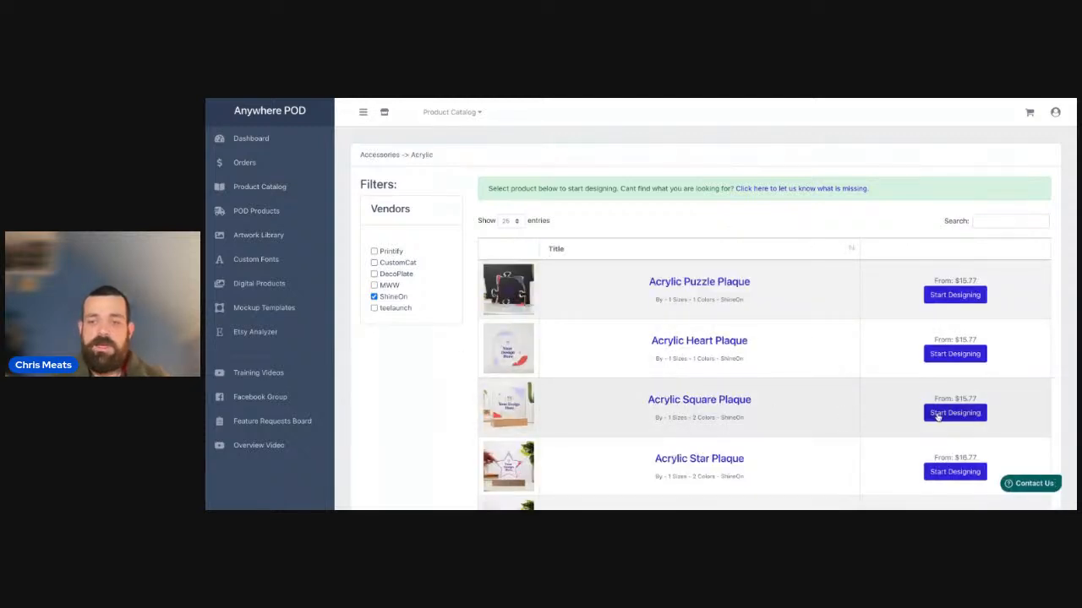
{"action": "scroll", "coordinate": [937, 411], "scroll_direction": "down", "scroll_amount": 1}
{"action": "left_click", "coordinate": [939, 403]}
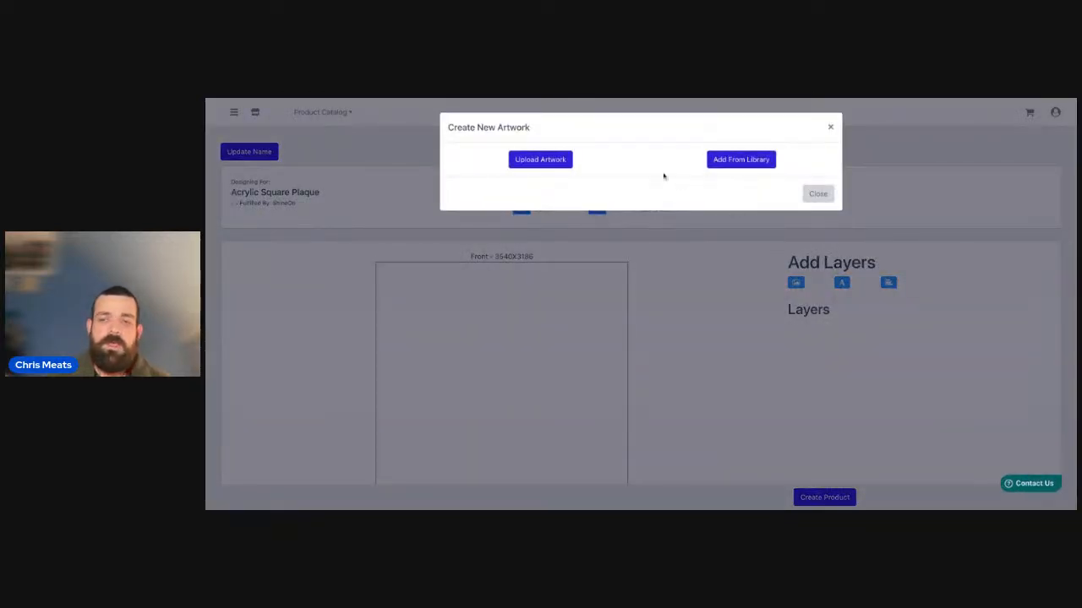
{"action": "left_click", "coordinate": [818, 195]}
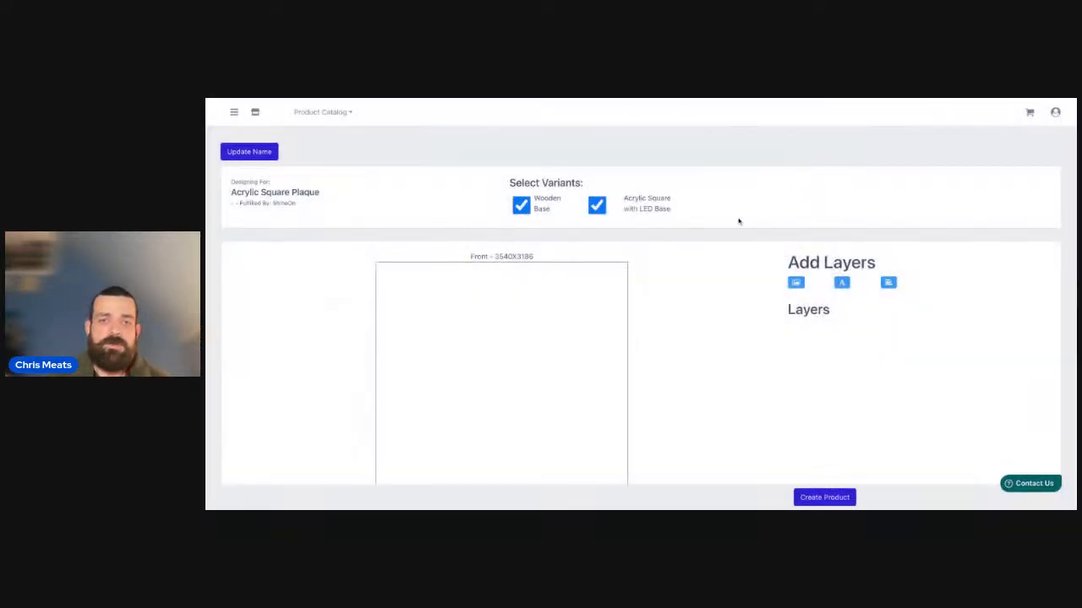
Add exp photo.png as an image layer on the plaque's front, then enlarge it and place it near the upper middle.
{"action": "scroll", "coordinate": [714, 282], "scroll_direction": "down", "scroll_amount": 1}
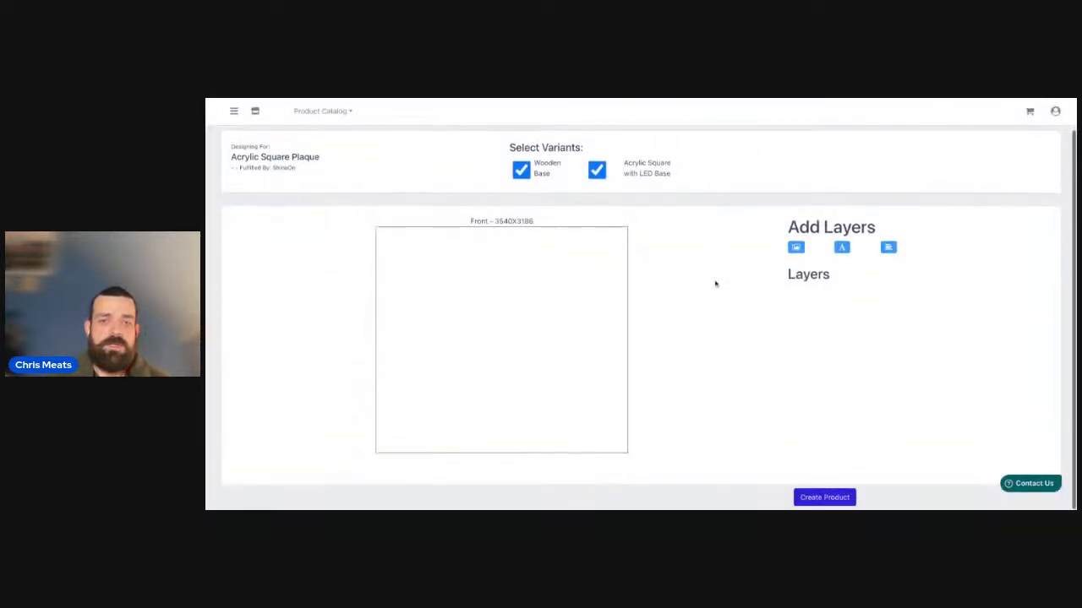
{"action": "left_click", "coordinate": [796, 248]}
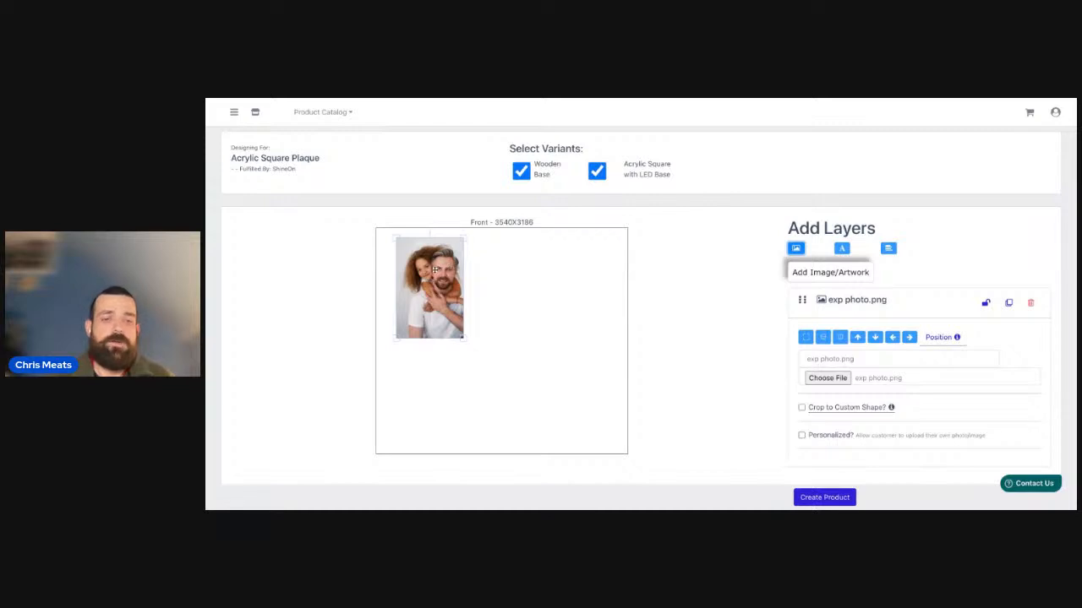
{"action": "left_click_drag", "start_coordinate": [496, 344], "coordinate": [527, 389]}
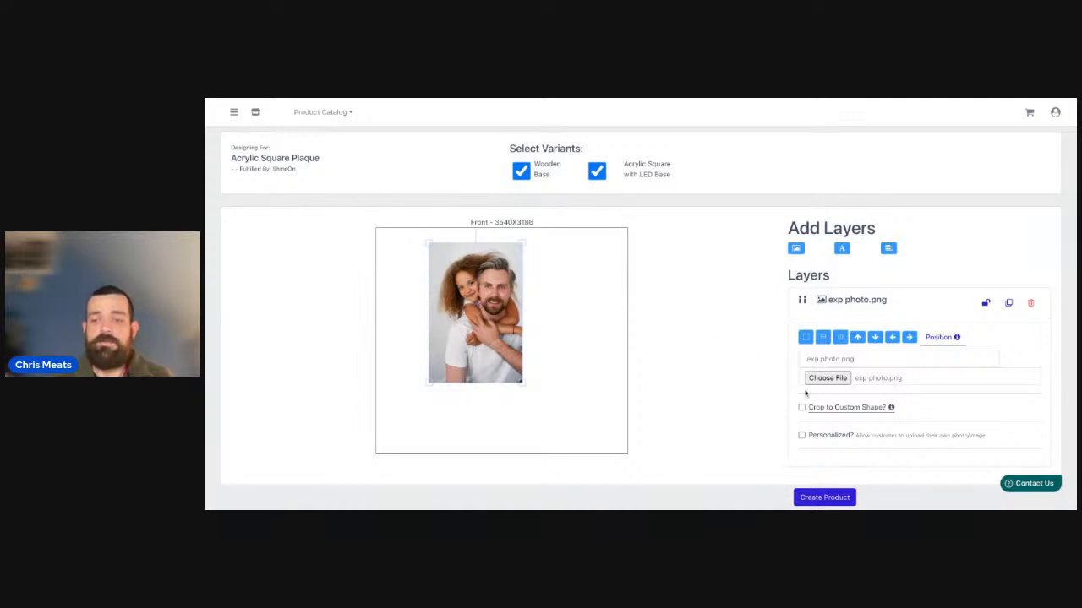
{"action": "mouse_move", "coordinate": [830, 411]}
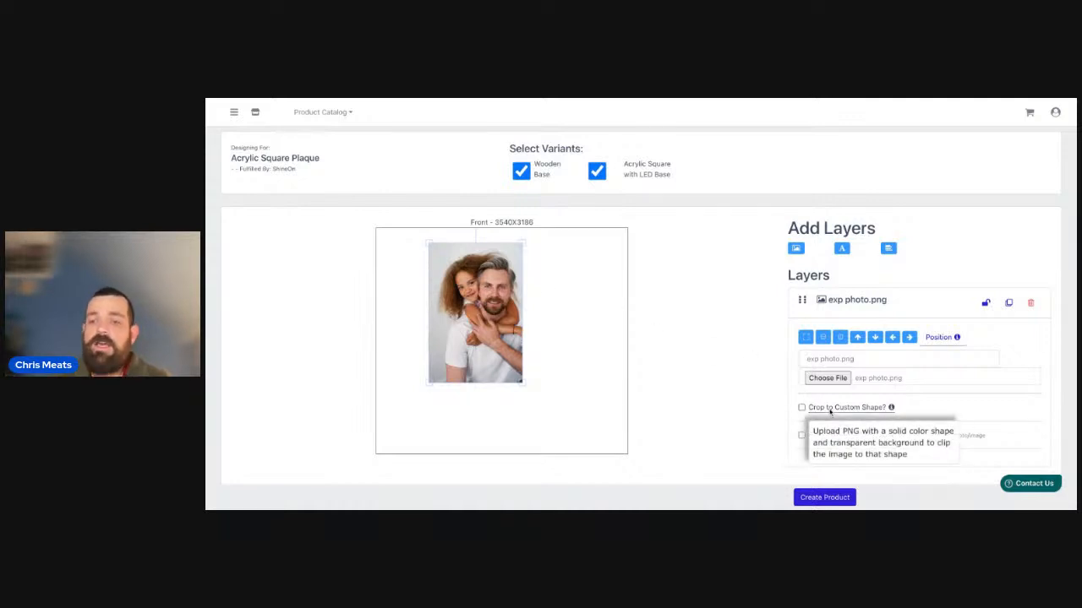
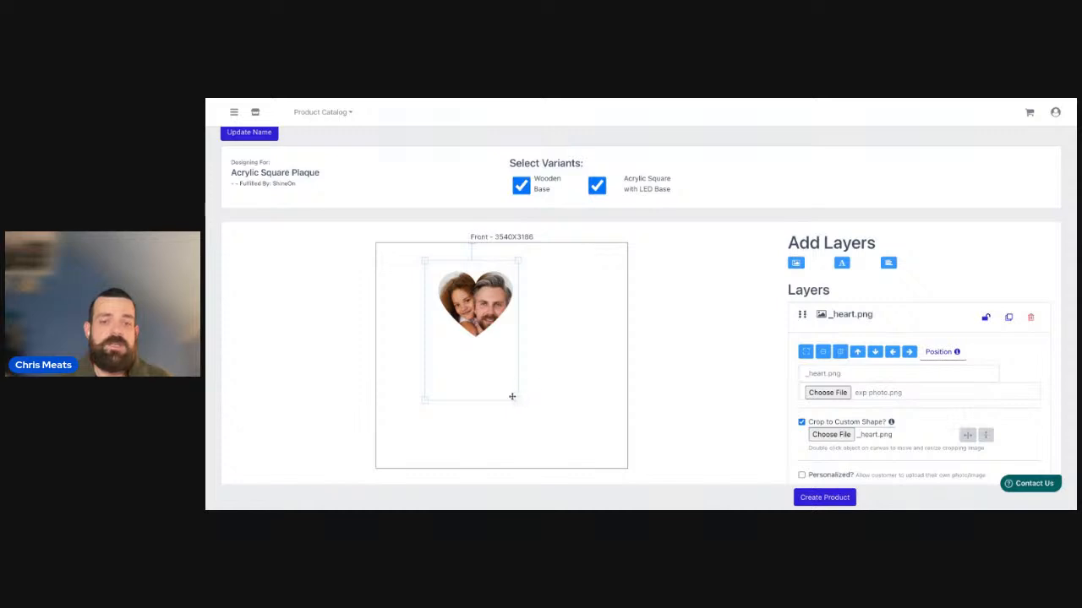
Enlarge the photo within its heart crop, then enlarge the heart layer and move it to the plaque's centre.
{"action": "left_click_drag", "start_coordinate": [515, 404], "coordinate": [542, 424]}
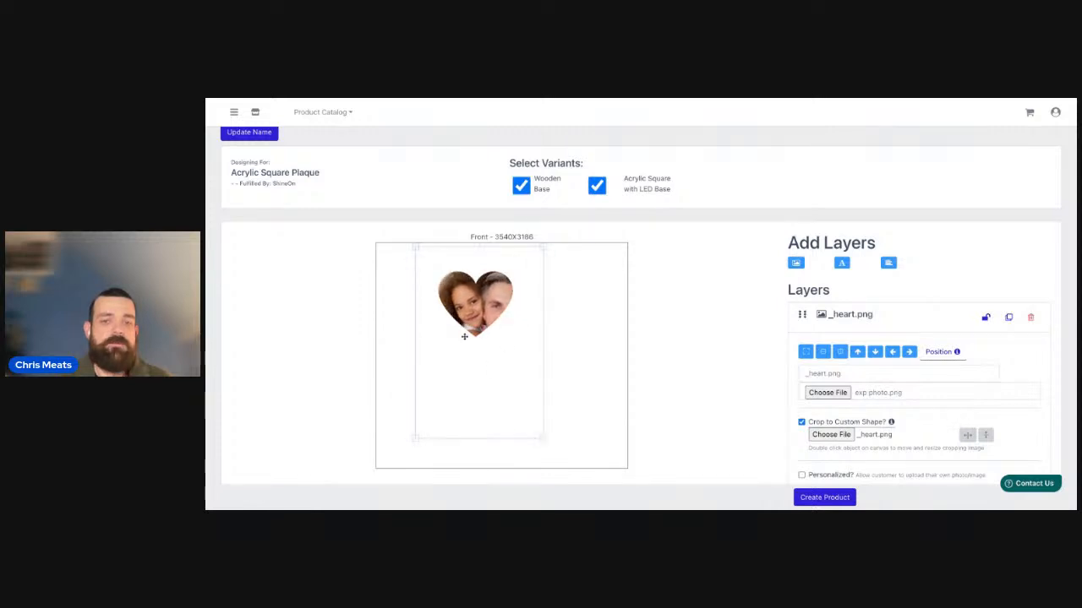
{"action": "double_click", "coordinate": [500, 299]}
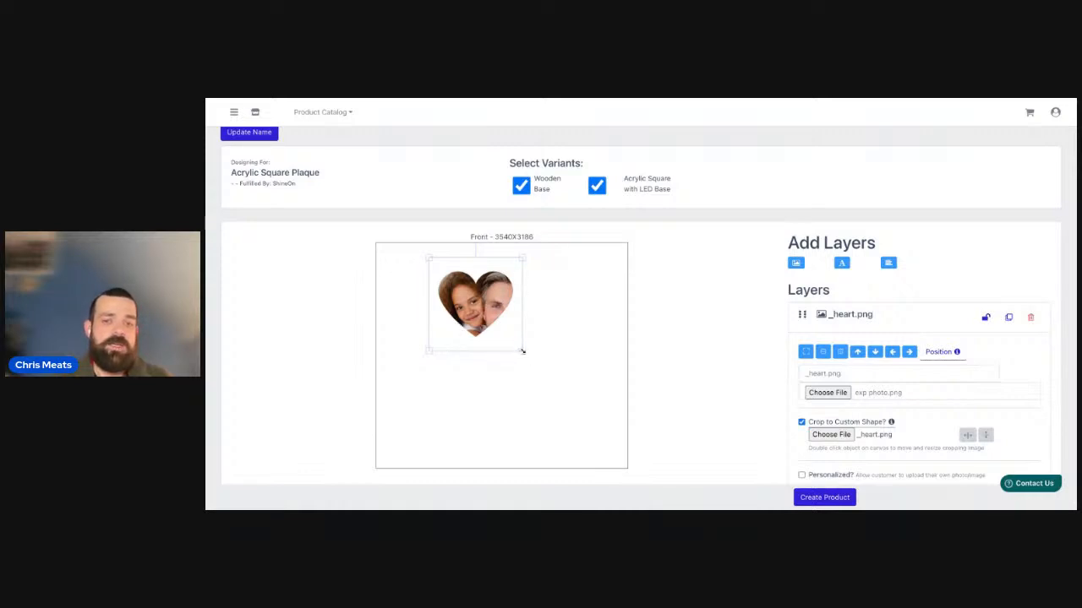
{"action": "left_click_drag", "start_coordinate": [523, 351], "coordinate": [555, 369]}
{"action": "left_click_drag", "start_coordinate": [483, 296], "coordinate": [497, 338]}
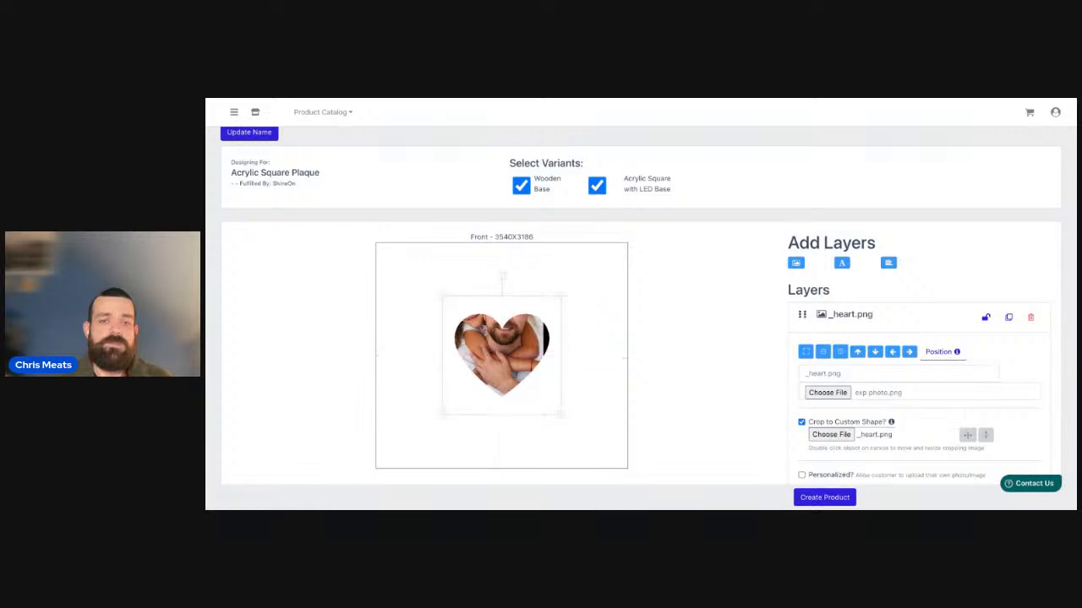
Resize and reposition the photo inside the heart crop to frame both faces, and make the image layer personalized.
{"action": "double_click", "coordinate": [525, 350]}
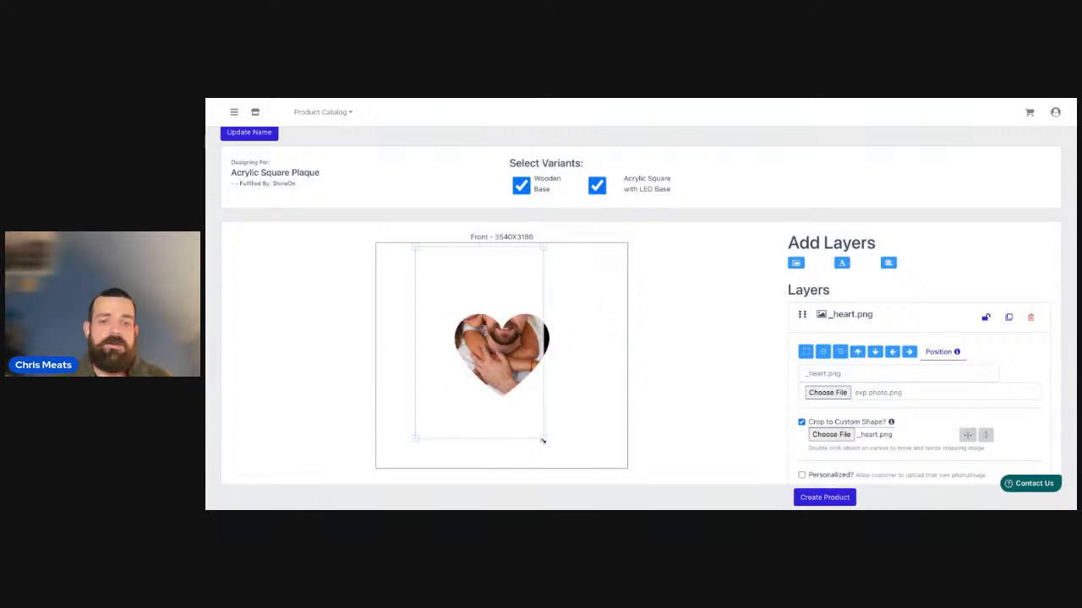
{"action": "left_click_drag", "start_coordinate": [543, 440], "coordinate": [514, 406]}
{"action": "left_click_drag", "start_coordinate": [450, 313], "coordinate": [446, 305]}
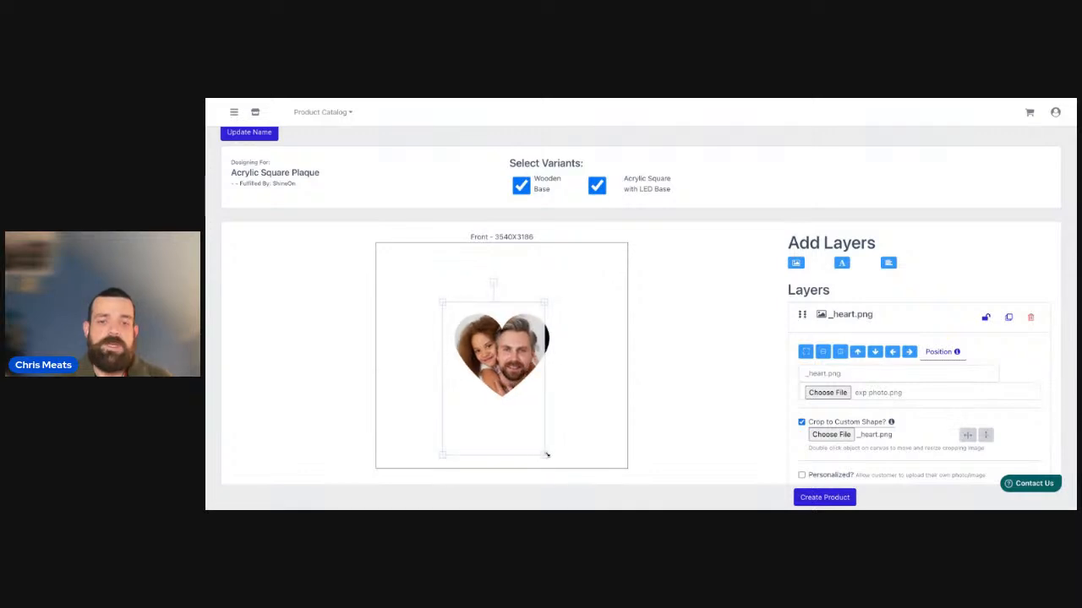
{"action": "left_click_drag", "start_coordinate": [546, 455], "coordinate": [561, 459]}
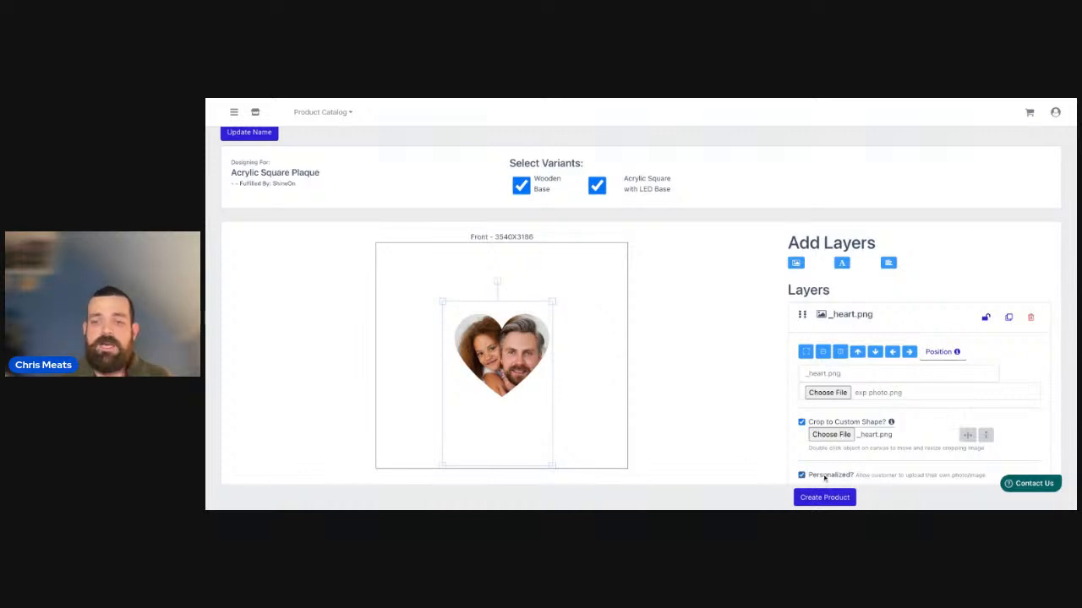
{"action": "scroll", "coordinate": [739, 409], "scroll_direction": "down", "scroll_amount": 1}
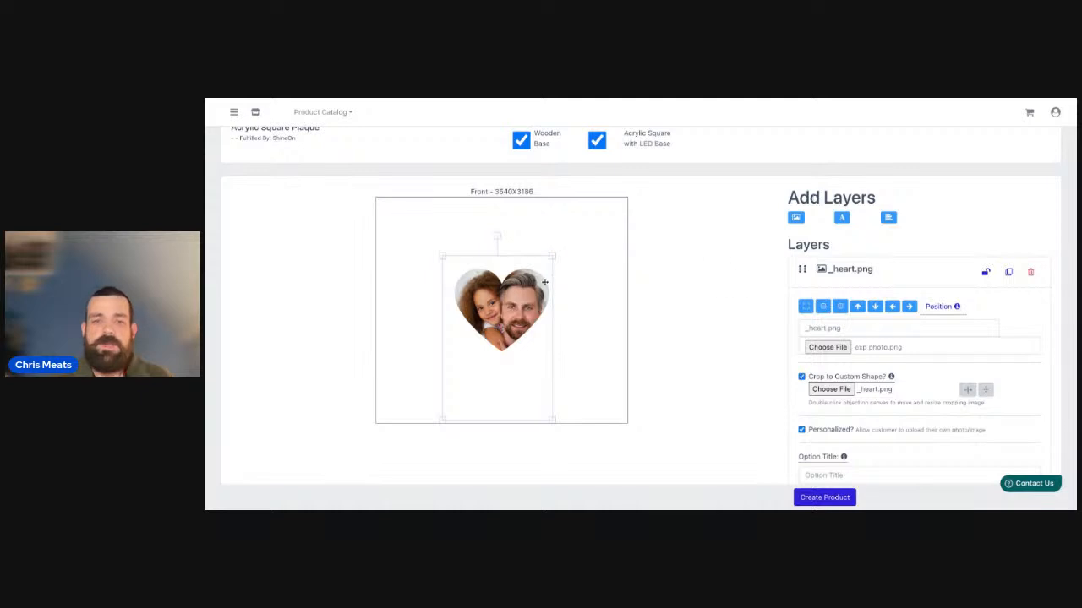
{"action": "left_click", "coordinate": [609, 256]}
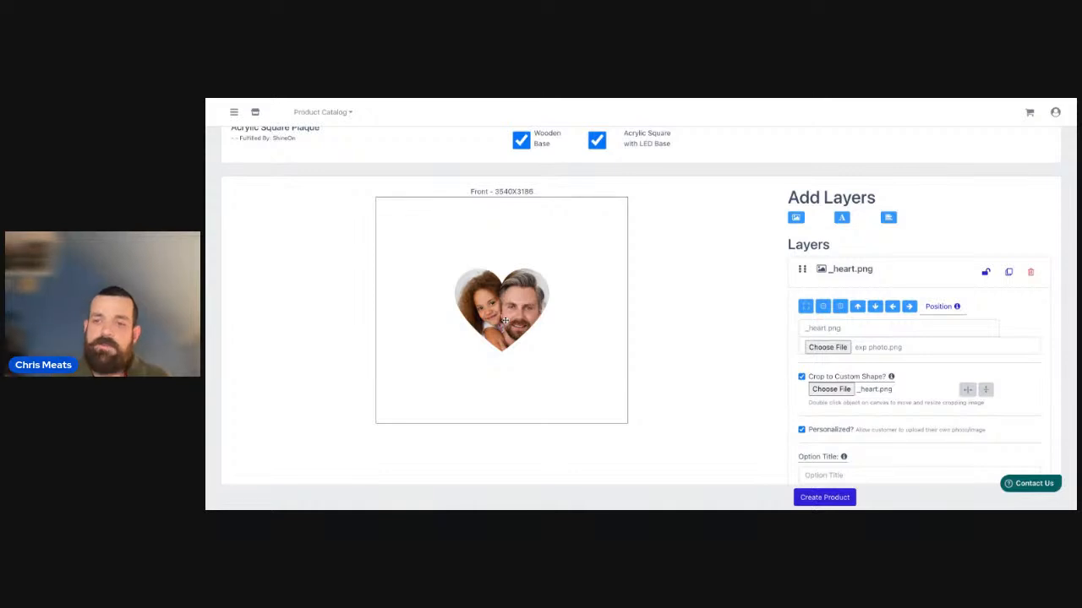
Add a text layer reading "Happy Mothers Day" and enlarge it across the top centre of the plaque.
{"action": "left_click", "coordinate": [844, 218]}
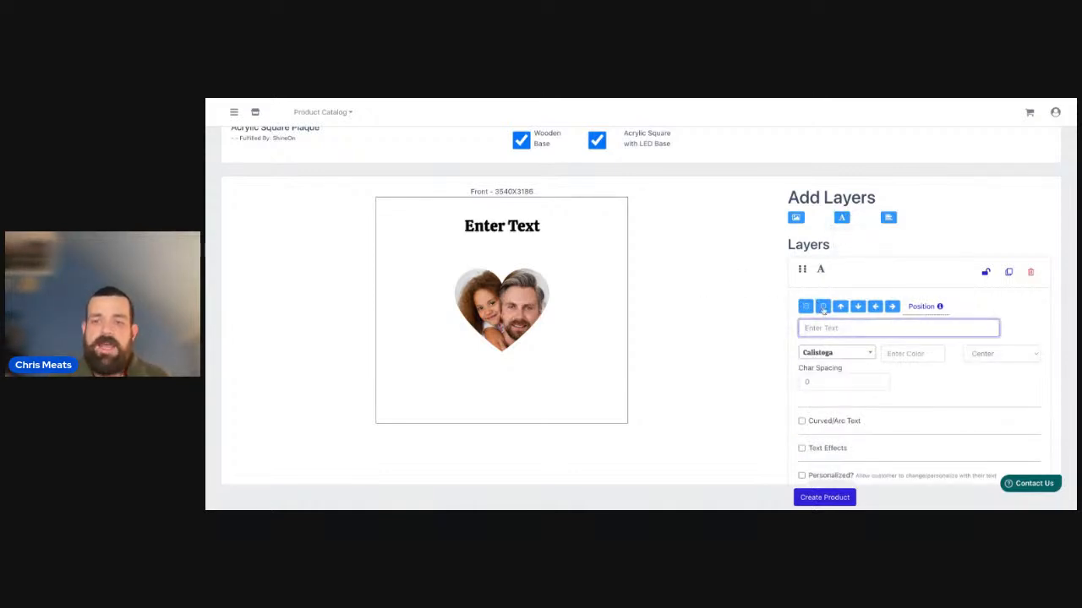
{"action": "type", "text": "Happ"}
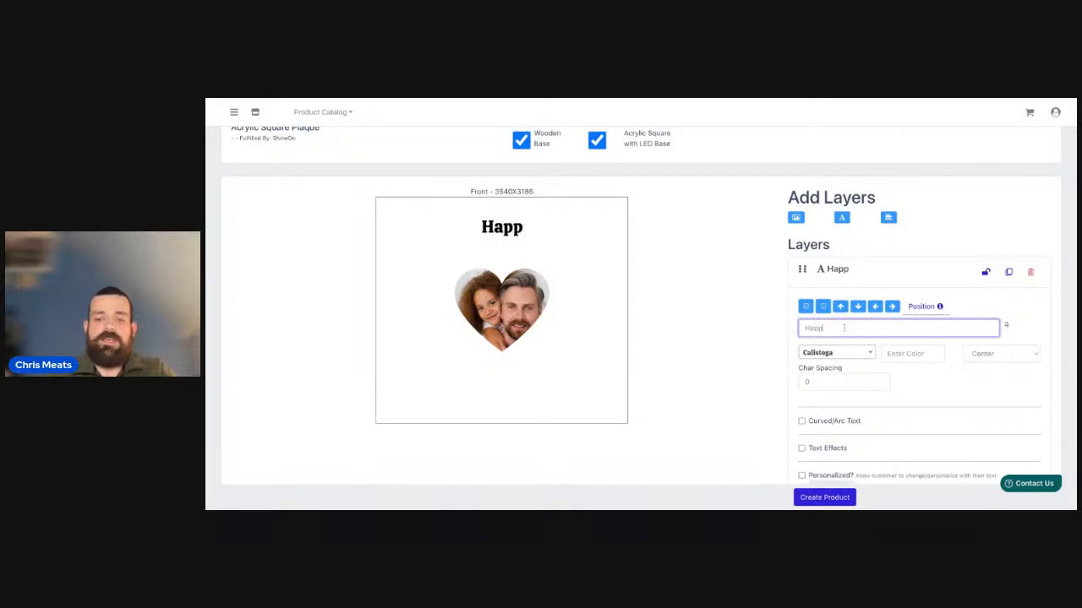
{"action": "type", "text": "y Mother D"}
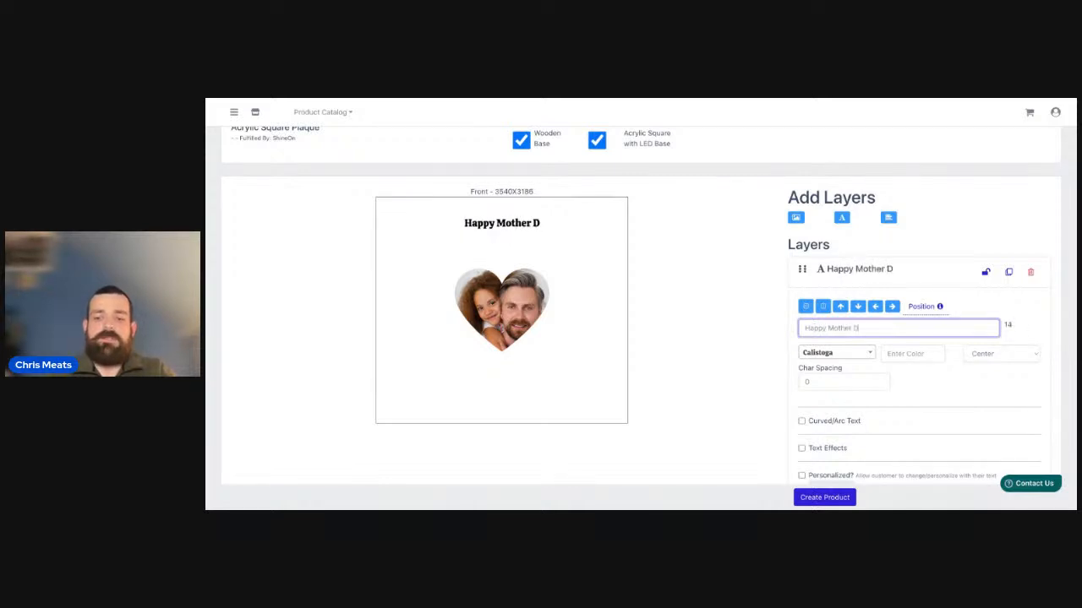
{"action": "key", "text": "BackSpace"}
{"action": "type", "text": "s"}
{"action": "key", "text": "BackSpace"}
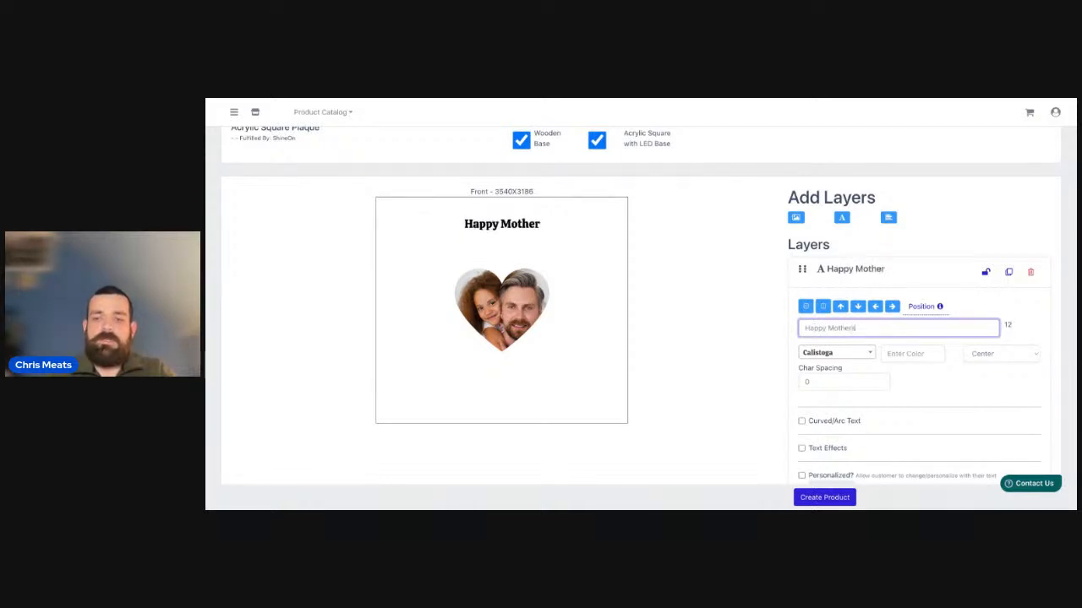
{"action": "type", "text": "s Day"}
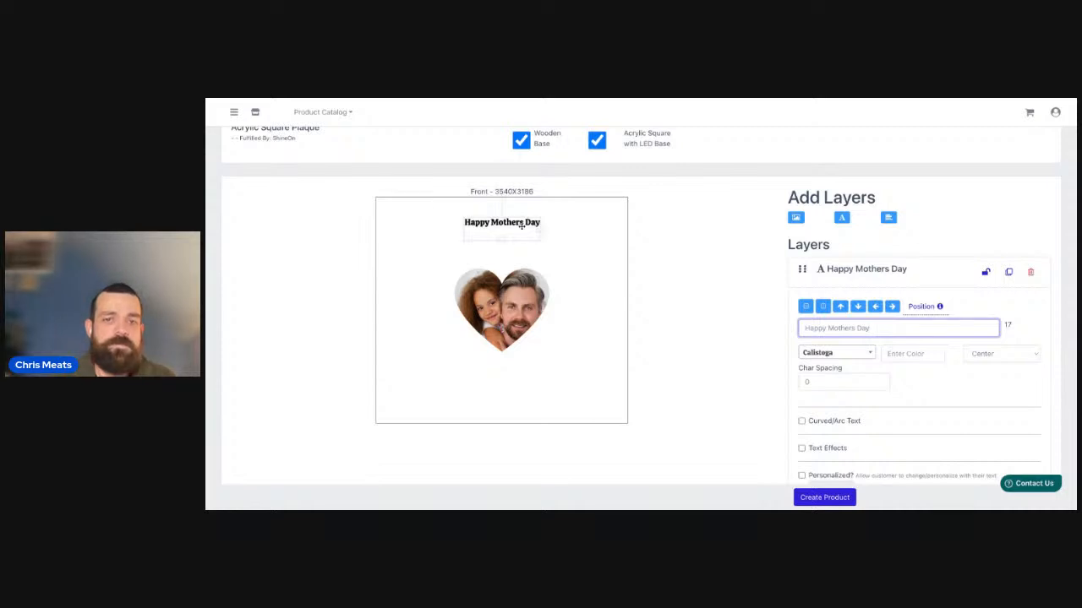
{"action": "mouse_move", "coordinate": [522, 234]}
{"action": "left_mouse_down"}
{"action": "mouse_move", "coordinate": [460, 227]}
{"action": "mouse_move", "coordinate": [577, 226]}
{"action": "mouse_move", "coordinate": [497, 225]}
{"action": "mouse_move", "coordinate": [516, 227]}
{"action": "left_mouse_up"}
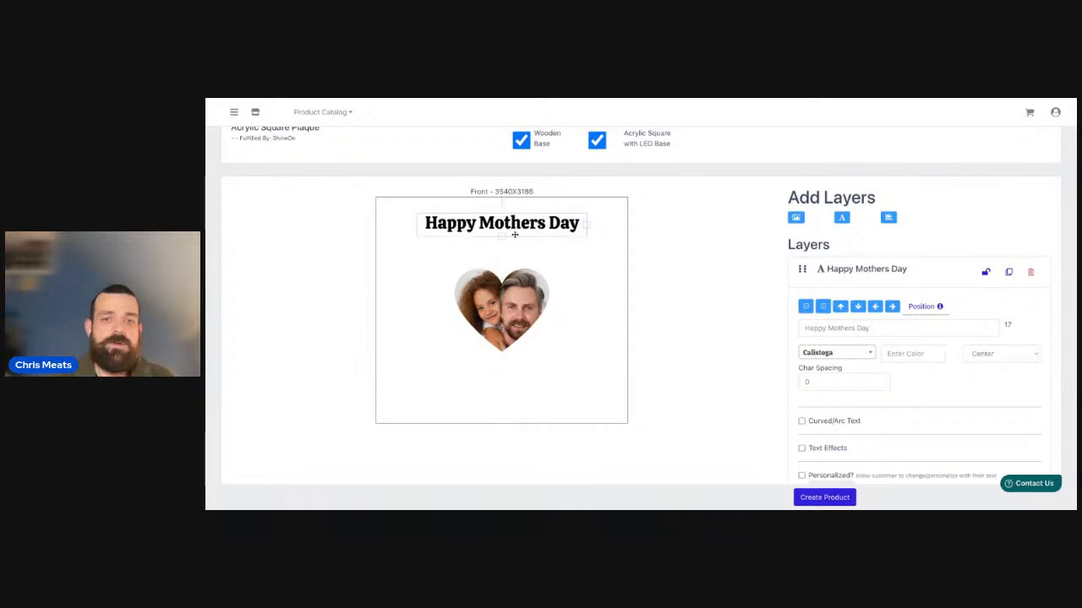
Try the heart photo at the lower left with the title shifted left, and return the title to the top centre.
{"action": "left_click", "coordinate": [560, 372]}
{"action": "left_click_drag", "start_coordinate": [508, 296], "coordinate": [471, 317]}
{"action": "left_click", "coordinate": [481, 305]}
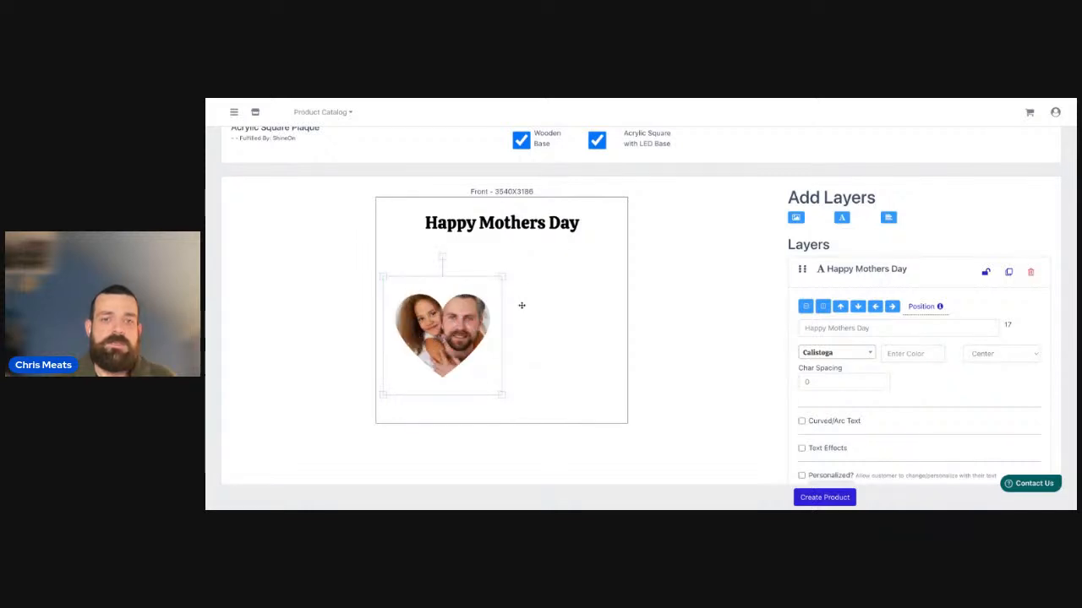
{"action": "left_click", "coordinate": [508, 223]}
{"action": "left_click_drag", "start_coordinate": [534, 228], "coordinate": [500, 239]}
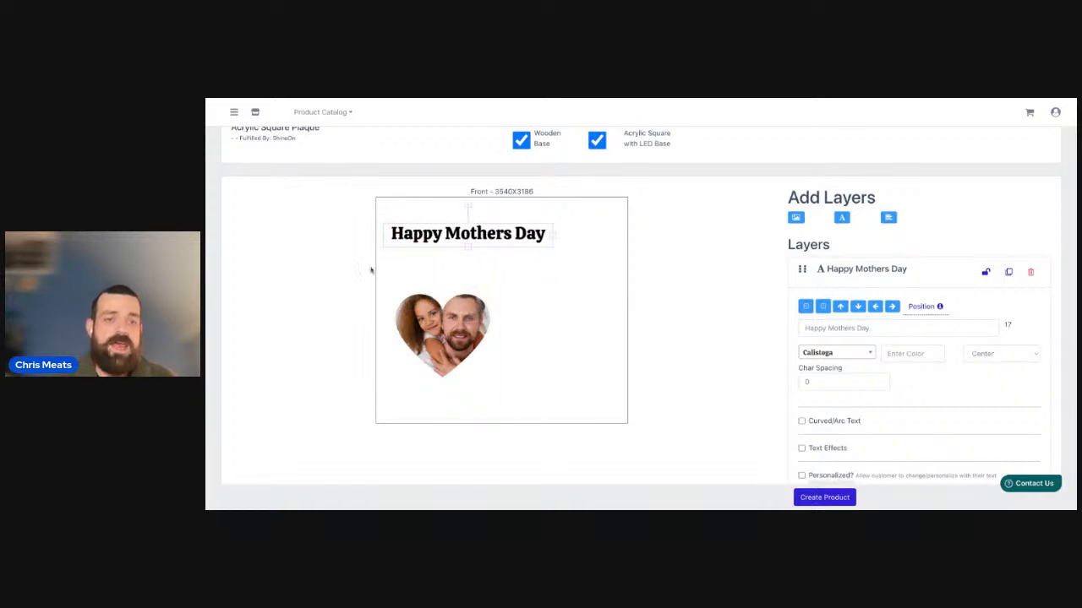
{"action": "left_click_drag", "start_coordinate": [417, 234], "coordinate": [452, 216]}
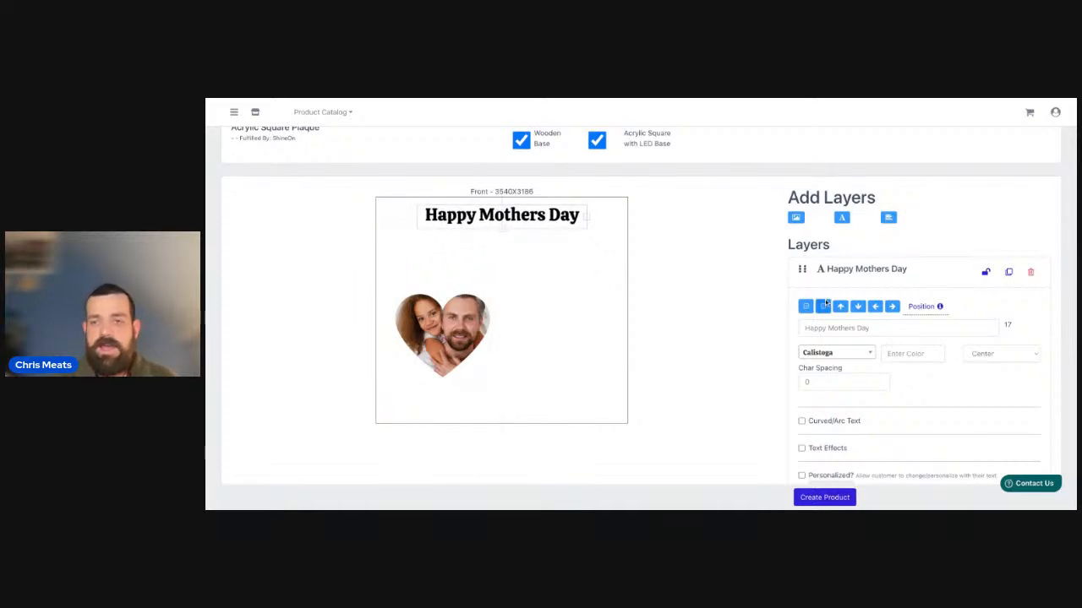
{"action": "left_click", "coordinate": [843, 219]}
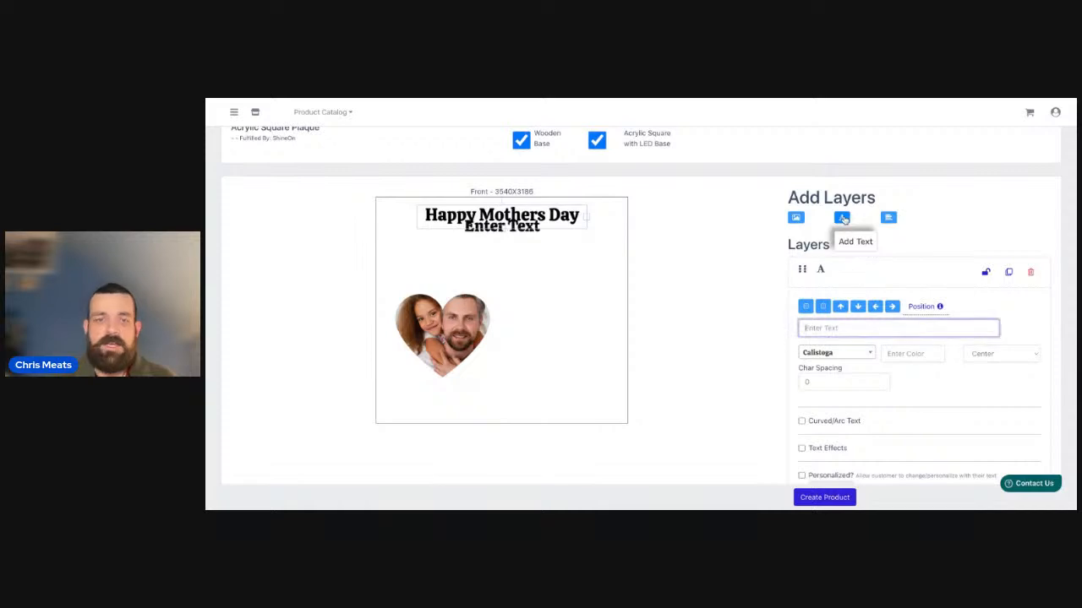
{"action": "mouse_move", "coordinate": [519, 228]}
{"action": "left_mouse_down"}
{"action": "mouse_move", "coordinate": [512, 252]}
{"action": "mouse_move", "coordinate": [449, 250]}
{"action": "mouse_move", "coordinate": [502, 249]}
{"action": "left_mouse_up"}
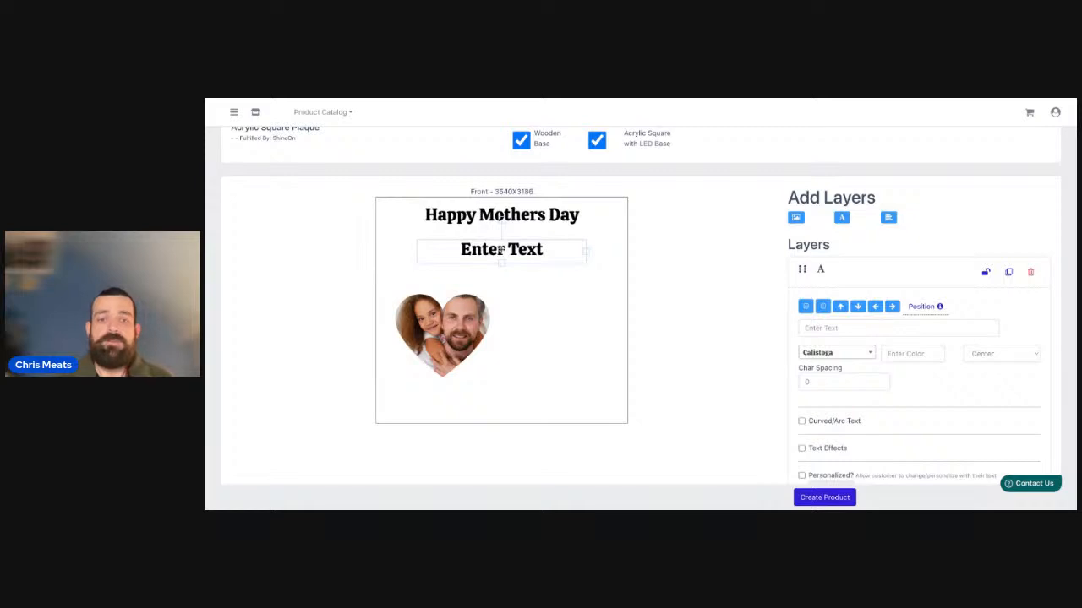
{"action": "mouse_move", "coordinate": [501, 250]}
{"action": "left_mouse_down"}
{"action": "mouse_move", "coordinate": [463, 251]}
{"action": "mouse_move", "coordinate": [467, 262]}
{"action": "left_mouse_up"}
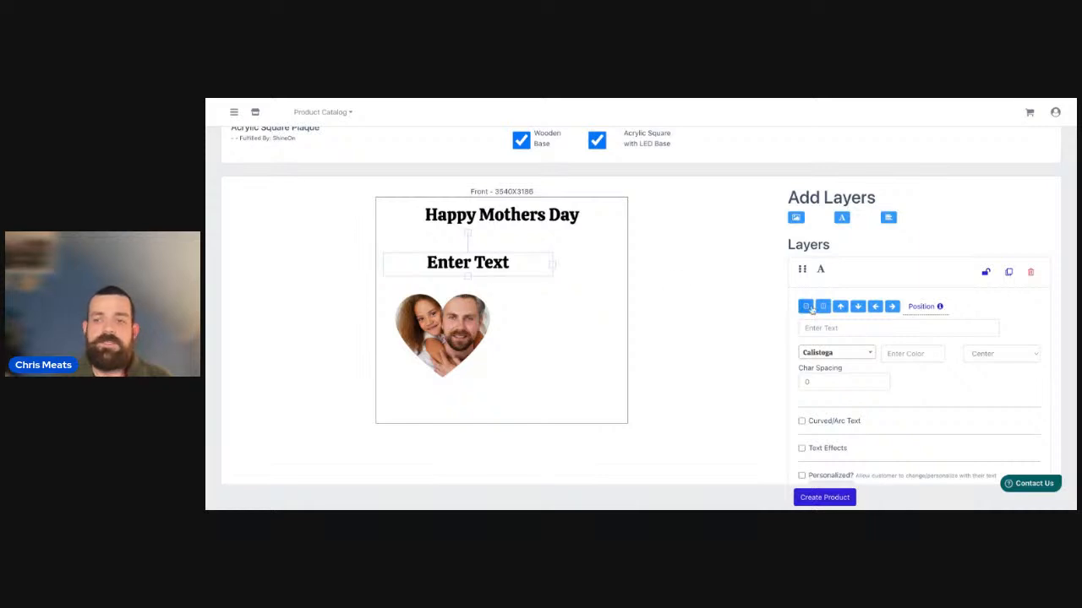
{"action": "left_click", "coordinate": [1032, 274]}
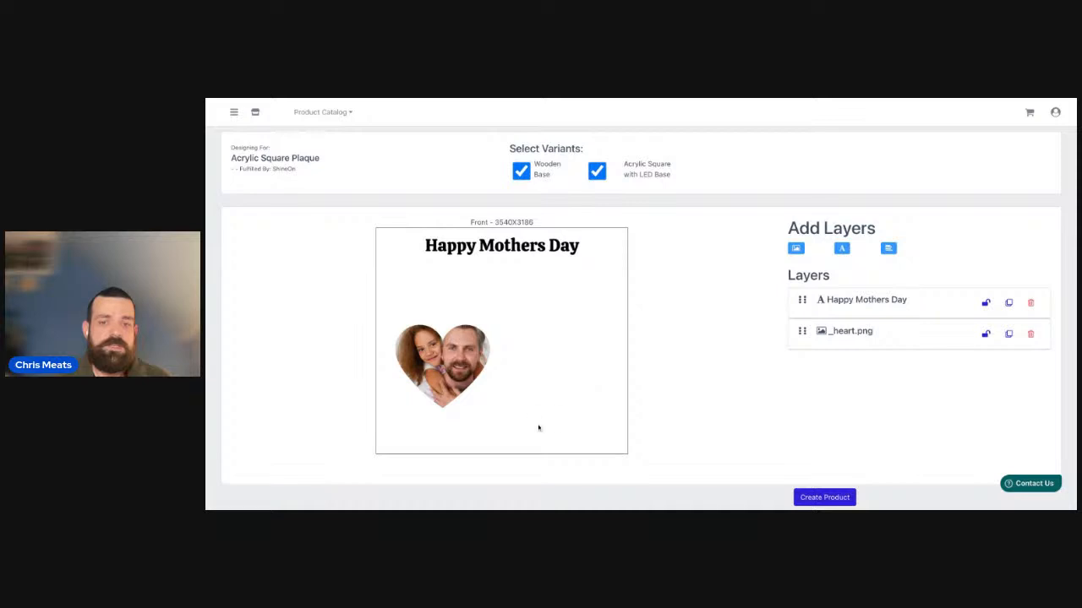
Move the heart photo back to the plaque's centre and lower the "Happy Mothers Day" title slightly toward it.
{"action": "left_click_drag", "start_coordinate": [558, 425], "coordinate": [405, 326]}
{"action": "mouse_move", "coordinate": [437, 360]}
{"action": "left_mouse_down"}
{"action": "mouse_move", "coordinate": [496, 334]}
{"action": "mouse_move", "coordinate": [497, 352]}
{"action": "mouse_move", "coordinate": [514, 353]}
{"action": "mouse_move", "coordinate": [504, 351]}
{"action": "mouse_move", "coordinate": [503, 317]}
{"action": "mouse_move", "coordinate": [514, 347]}
{"action": "mouse_move", "coordinate": [520, 328]}
{"action": "left_mouse_up"}
{"action": "left_click", "coordinate": [460, 348]}
{"action": "double_click", "coordinate": [519, 351]}
{"action": "double_click", "coordinate": [520, 328]}
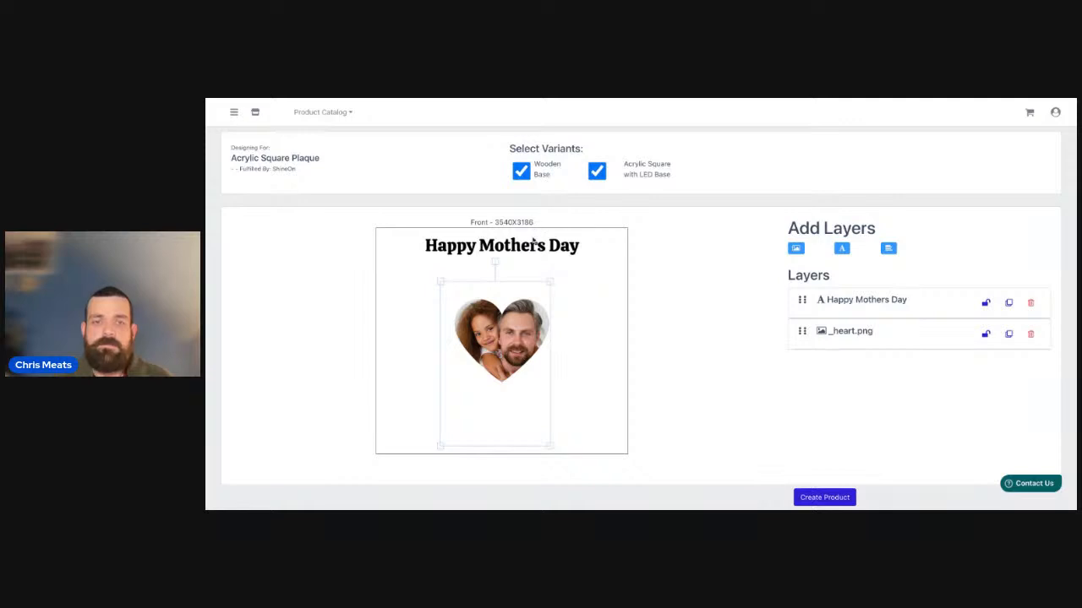
{"action": "left_click_drag", "start_coordinate": [533, 242], "coordinate": [580, 257]}
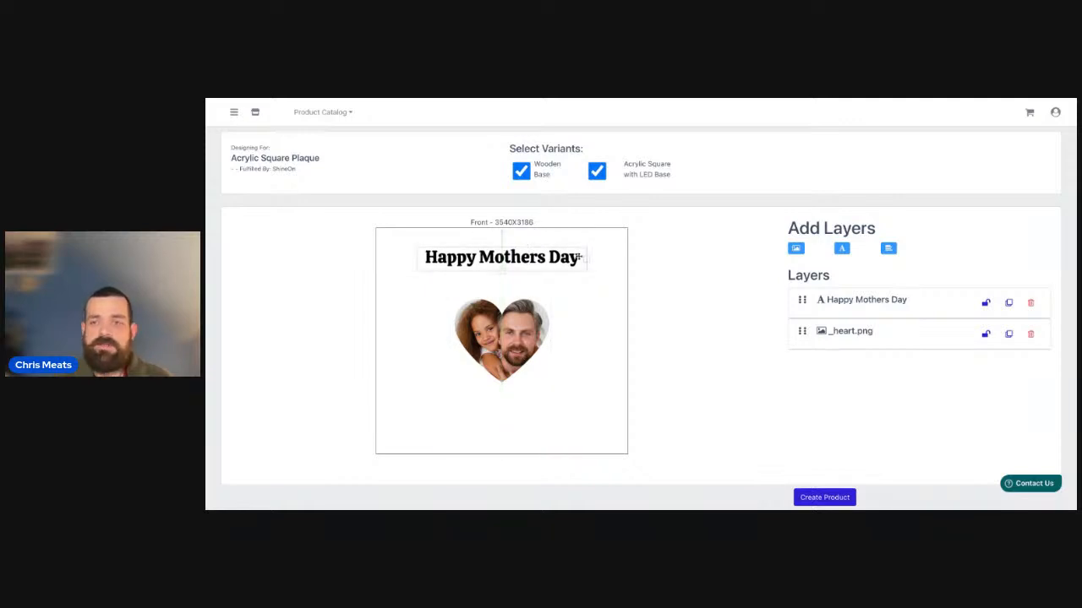
Add another text layer and place it below the heart at the plaque's lower left.
{"action": "left_click", "coordinate": [841, 248]}
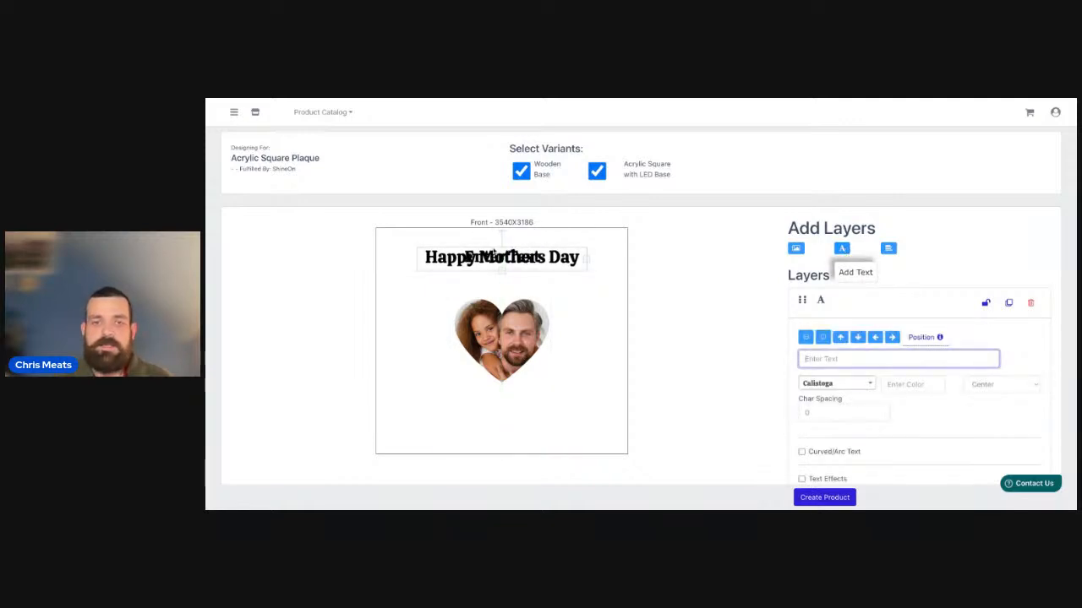
{"action": "mouse_move", "coordinate": [488, 255]}
{"action": "left_mouse_down"}
{"action": "mouse_move", "coordinate": [474, 323]}
{"action": "mouse_move", "coordinate": [412, 388]}
{"action": "left_mouse_up"}
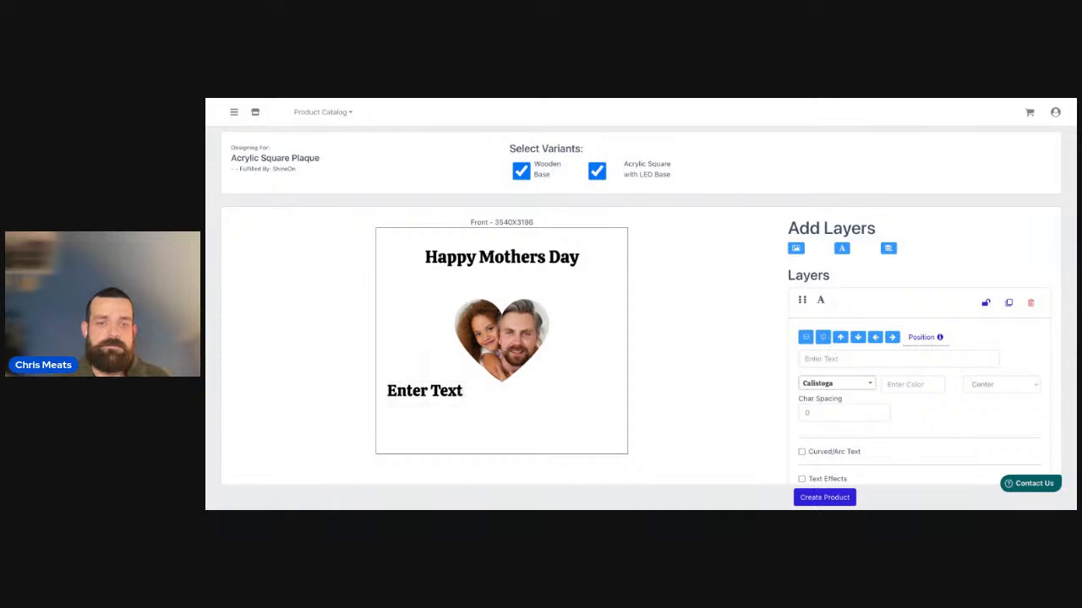
{"action": "left_click", "coordinate": [436, 394]}
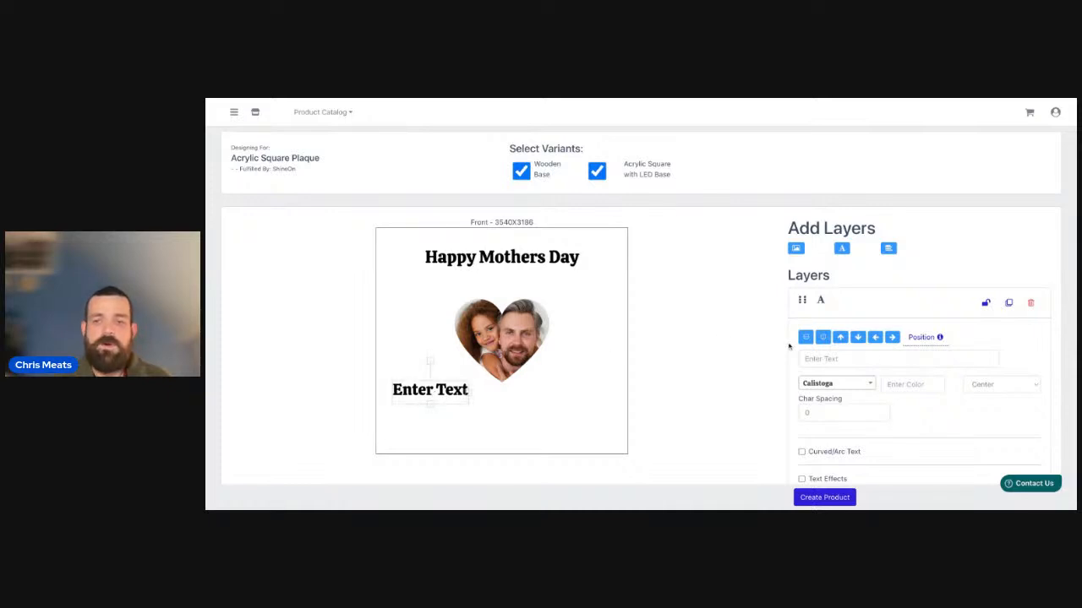
Set the lower-left text layer to "Name 1" and widen its text box to the right.
{"action": "left_click", "coordinate": [869, 359]}
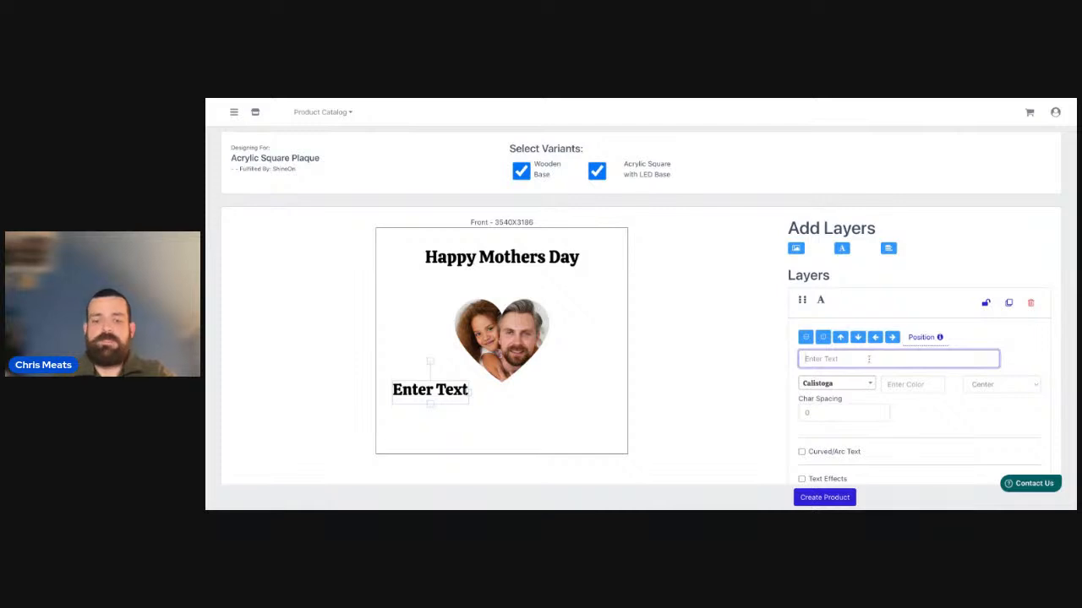
{"action": "type", "text": "Nme"}
{"action": "key", "text": "BackSpace"}
{"action": "key", "text": "BackSpace"}
{"action": "type", "text": "a"}
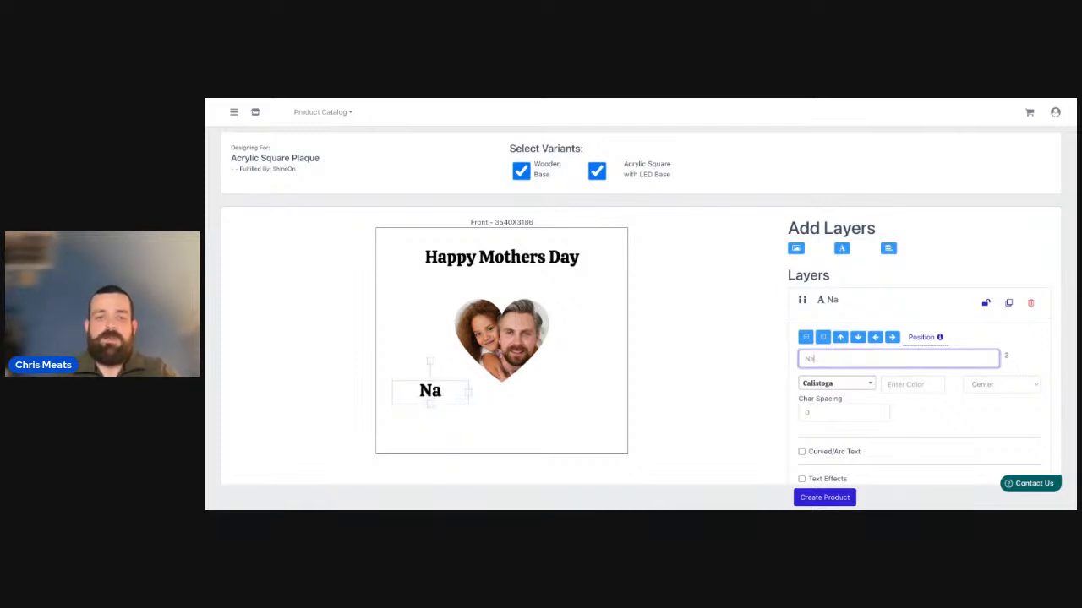
{"action": "type", "text": "m1"}
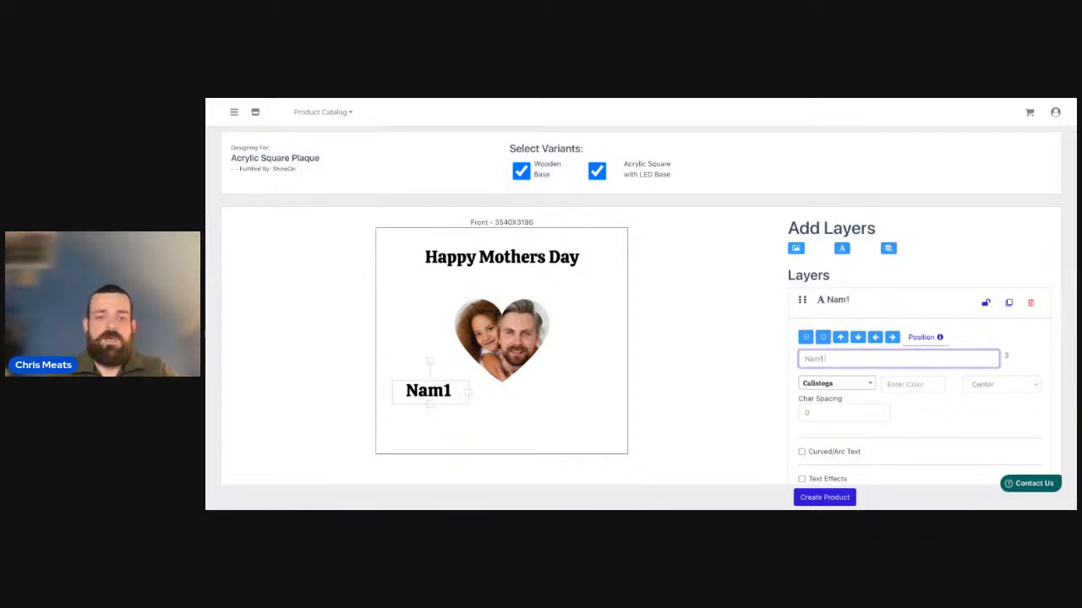
{"action": "key", "text": "BackSpace"}
{"action": "type", "text": "e 1"}
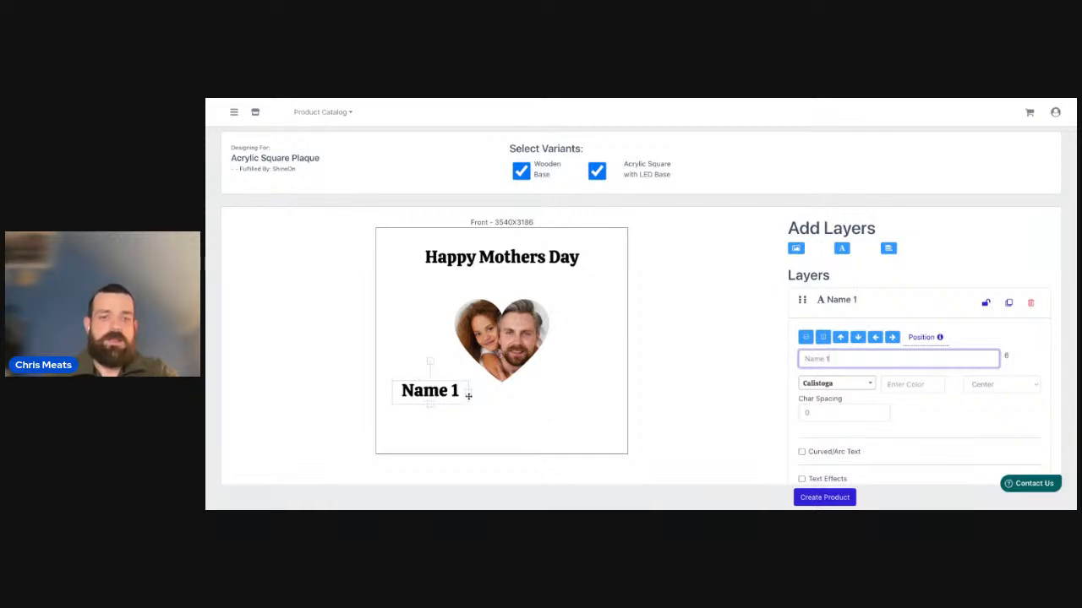
{"action": "left_click_drag", "start_coordinate": [469, 394], "coordinate": [486, 394]}
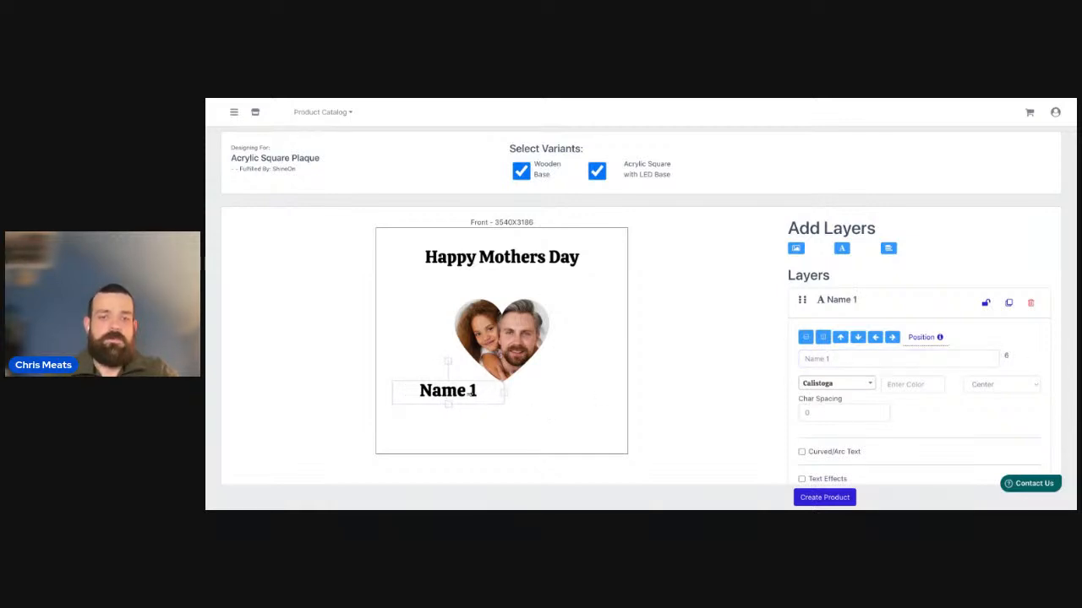
Duplicate the "Name 1" layer, change the copy to "Name 2" and place it level with the original at the lower right.
{"action": "left_click", "coordinate": [1010, 305]}
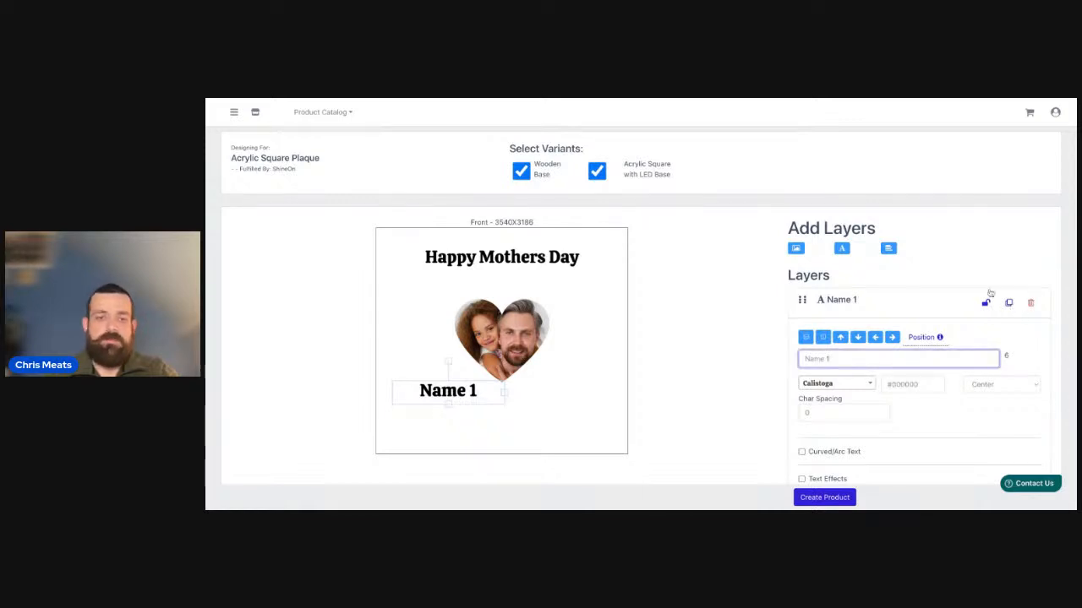
{"action": "key", "text": "BackSpace"}
{"action": "type", "text": "2"}
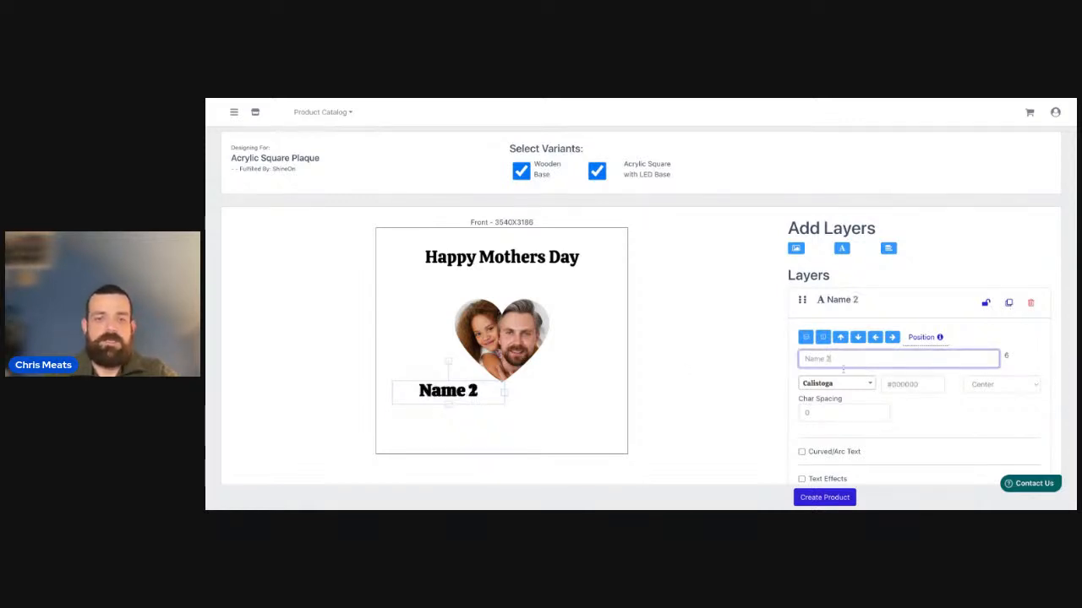
{"action": "left_click_drag", "start_coordinate": [451, 393], "coordinate": [576, 392]}
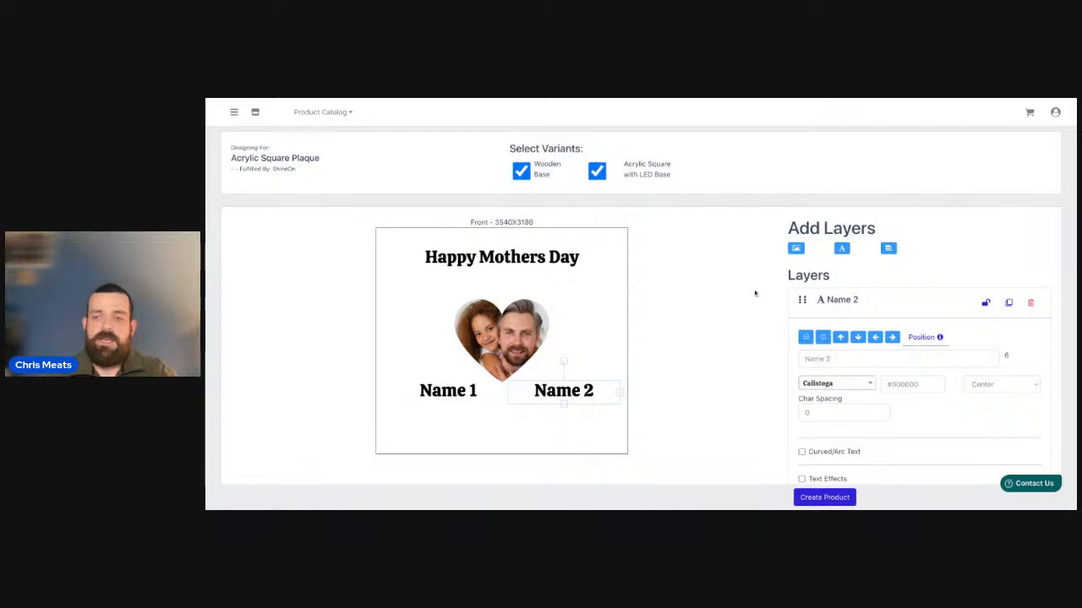
Duplicate the "Name 2" layer into "Name 3" and "Name 4" and place them as a second row beneath "Name 1" and "Name 2".
{"action": "left_click", "coordinate": [1009, 305]}
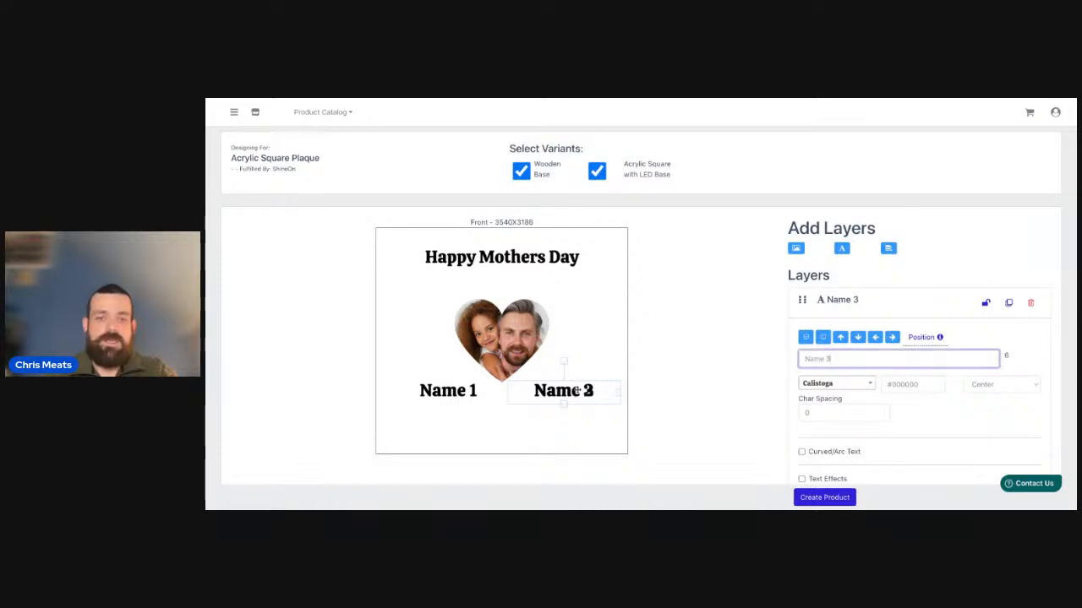
{"action": "left_click_drag", "start_coordinate": [535, 439], "coordinate": [459, 431]}
{"action": "left_click", "coordinate": [1010, 304]}
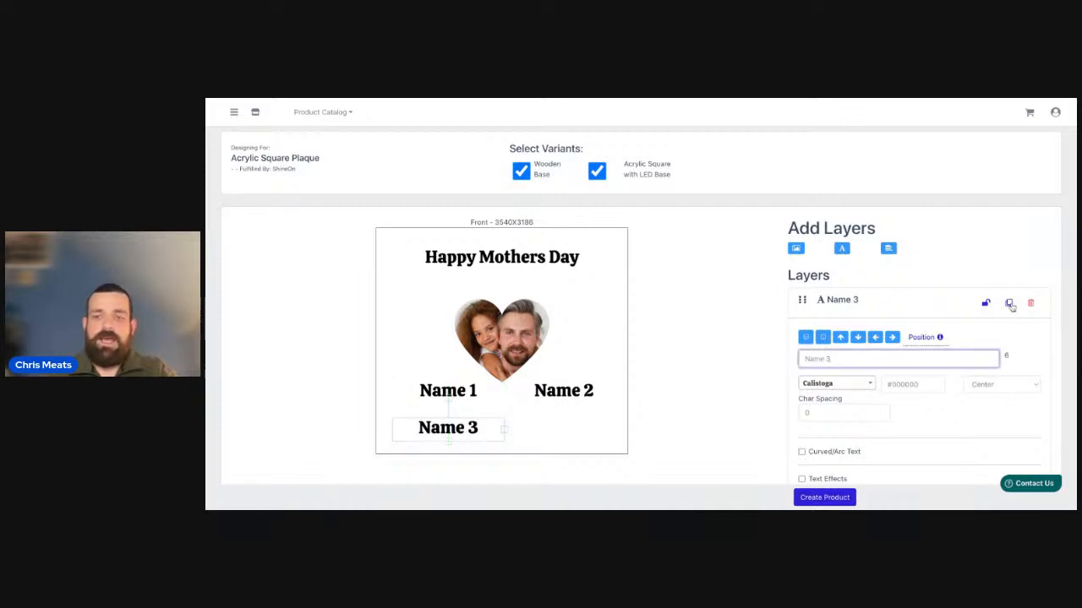
{"action": "left_click_drag", "start_coordinate": [463, 430], "coordinate": [580, 430]}
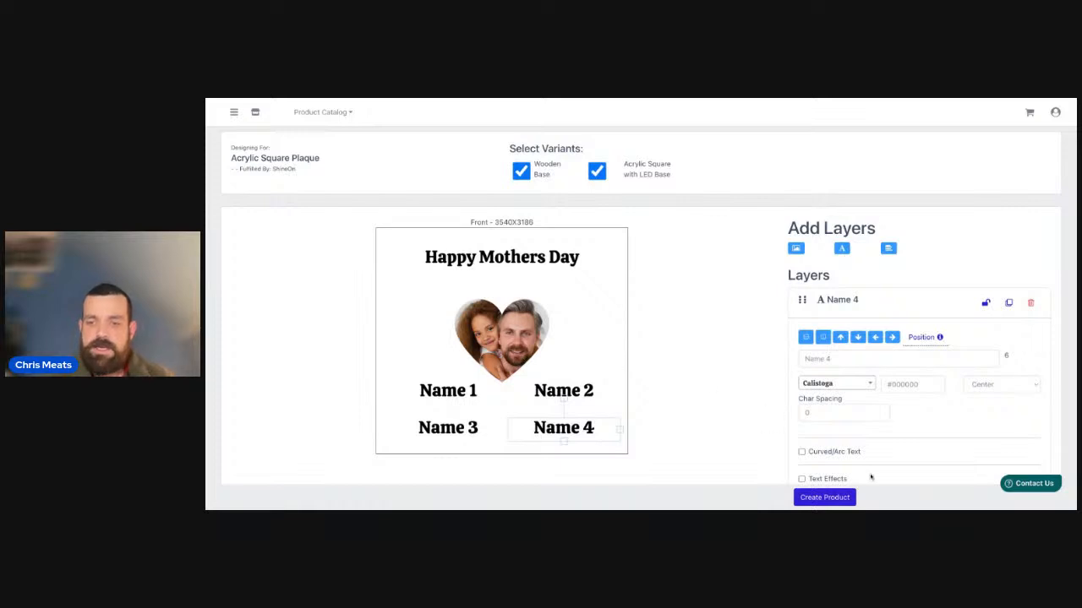
Make the "Name 4" text layer personalized so customers can change its text, and collapse its settings.
{"action": "scroll", "coordinate": [719, 411], "scroll_direction": "down", "scroll_amount": 1}
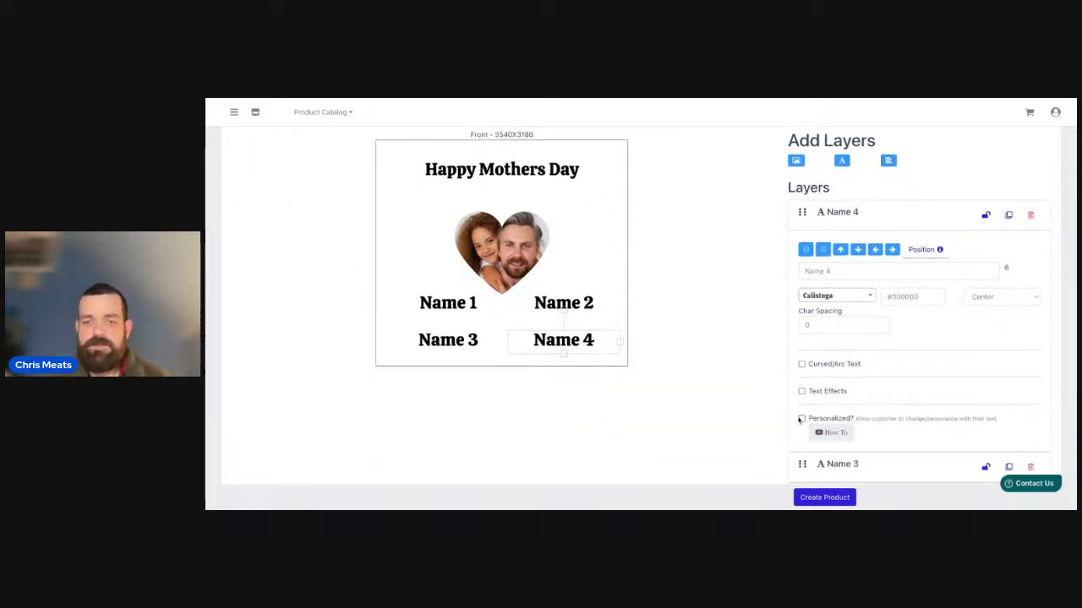
{"action": "left_click", "coordinate": [801, 420]}
{"action": "left_click", "coordinate": [532, 234]}
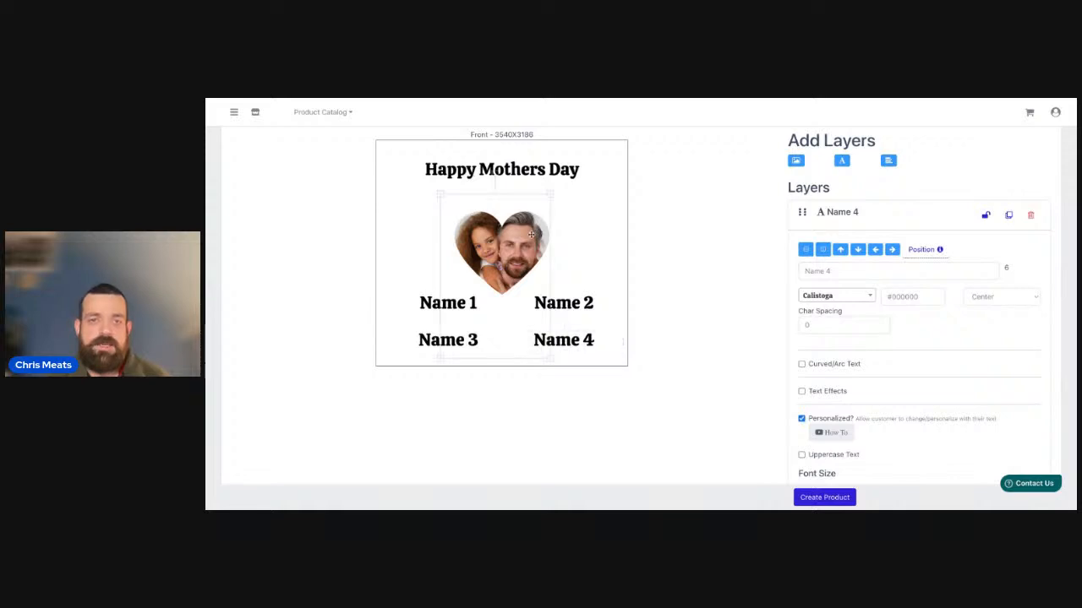
{"action": "left_click", "coordinate": [837, 214]}
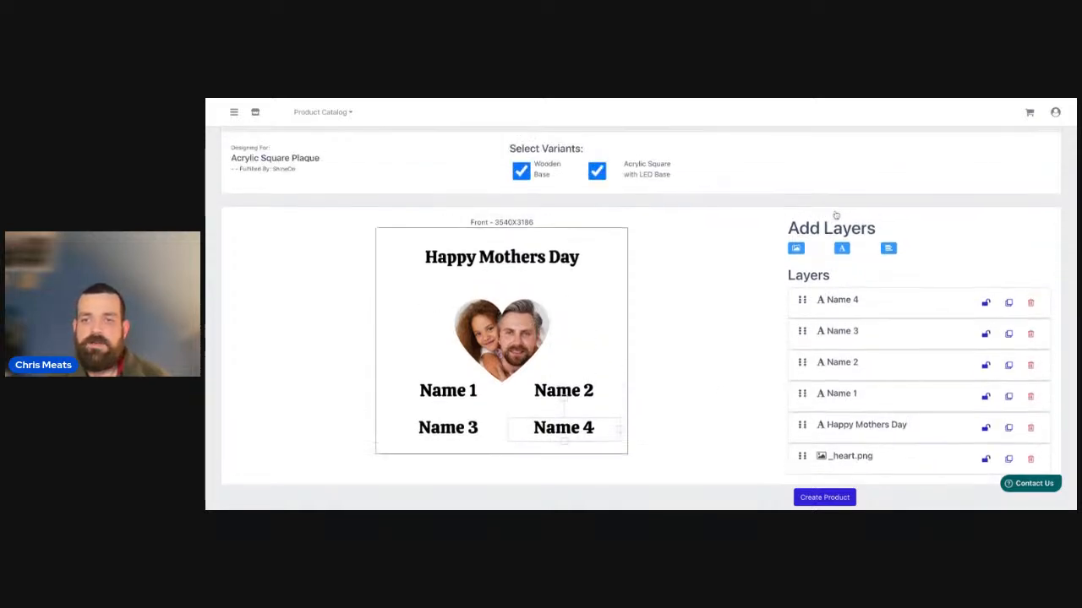
Review the custom-shape crop and personalization settings of the _heart.png image layer.
{"action": "left_click", "coordinate": [849, 456]}
{"action": "scroll", "coordinate": [743, 413], "scroll_direction": "down", "scroll_amount": 2}
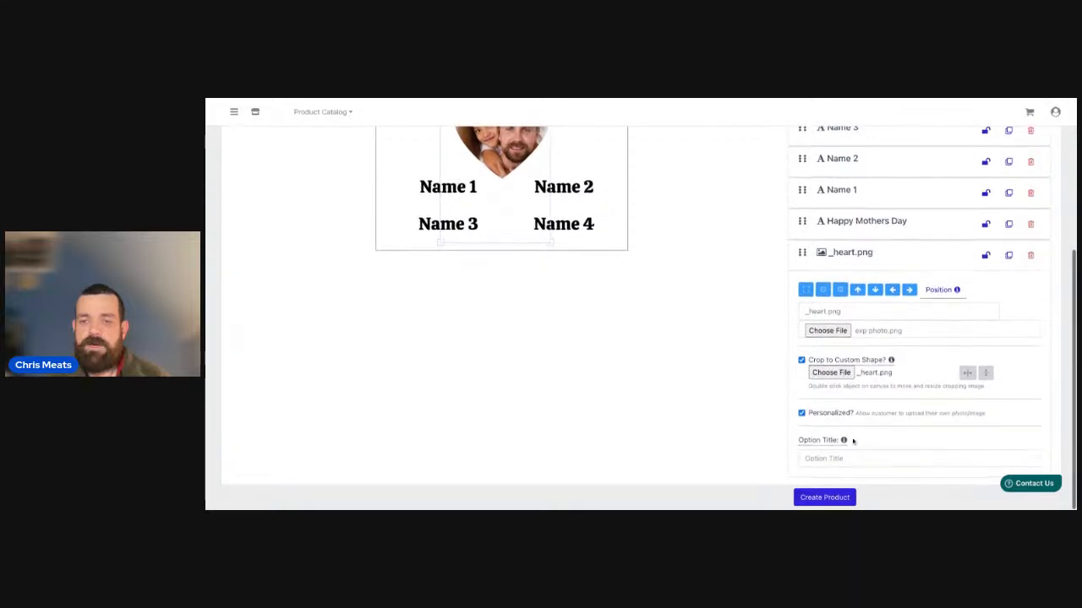
{"action": "scroll", "coordinate": [833, 424], "scroll_direction": "up", "scroll_amount": 2}
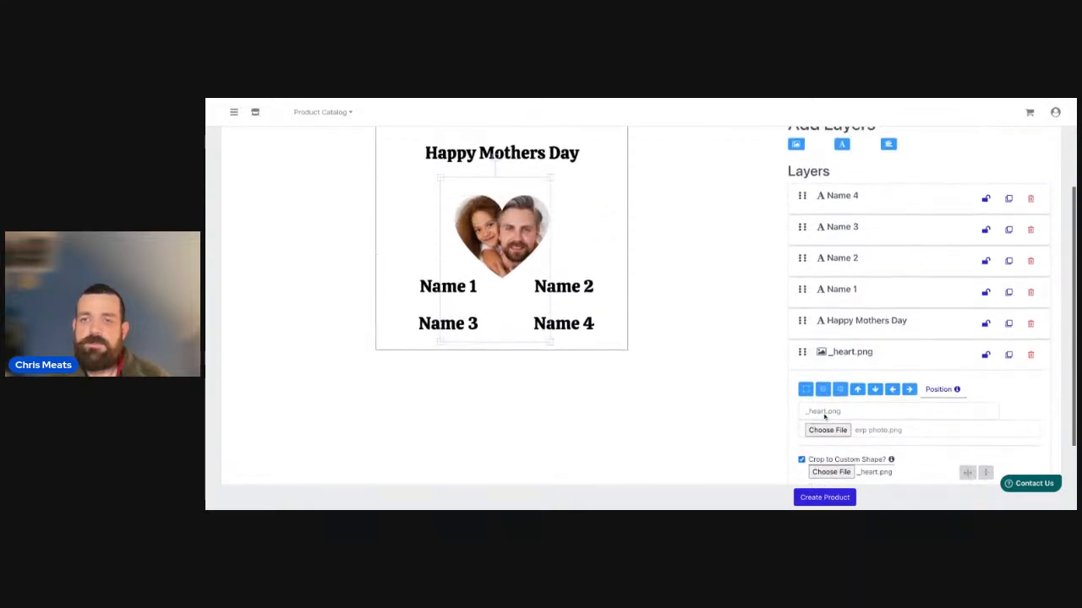
Make the "Name 1" text layer personalized and create the product from the finished plaque design.
{"action": "left_click", "coordinate": [828, 297]}
{"action": "scroll", "coordinate": [879, 409], "scroll_direction": "down", "scroll_amount": 2}
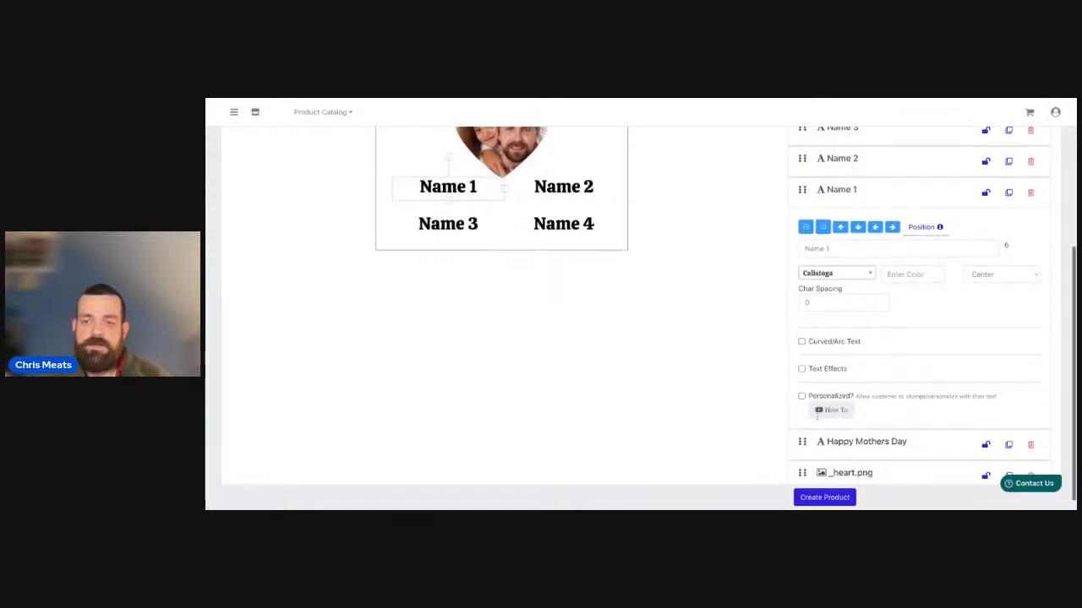
{"action": "left_click", "coordinate": [801, 398]}
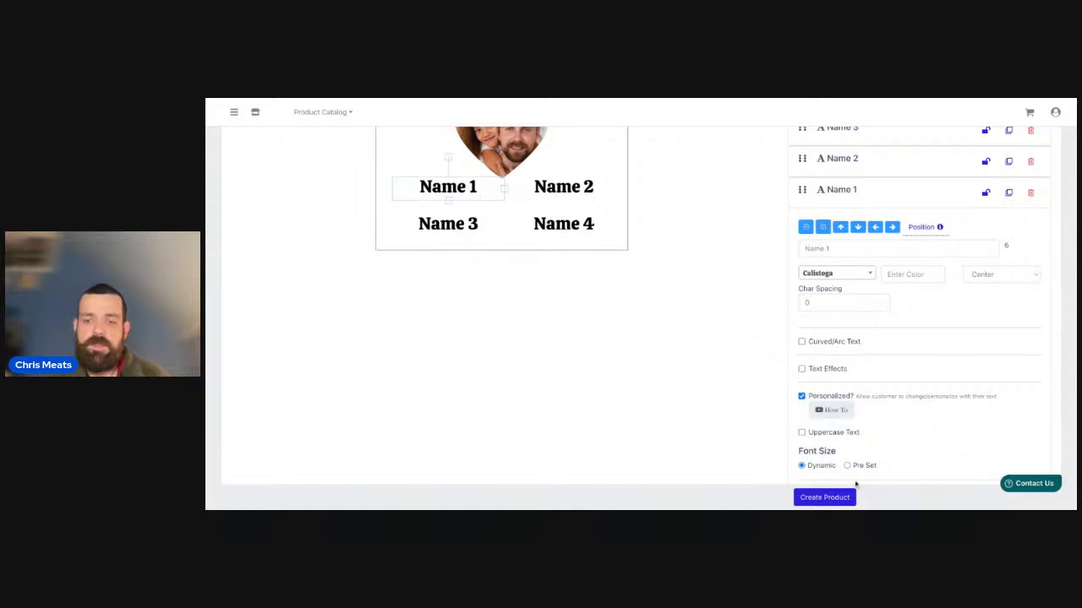
{"action": "left_click", "coordinate": [825, 498]}
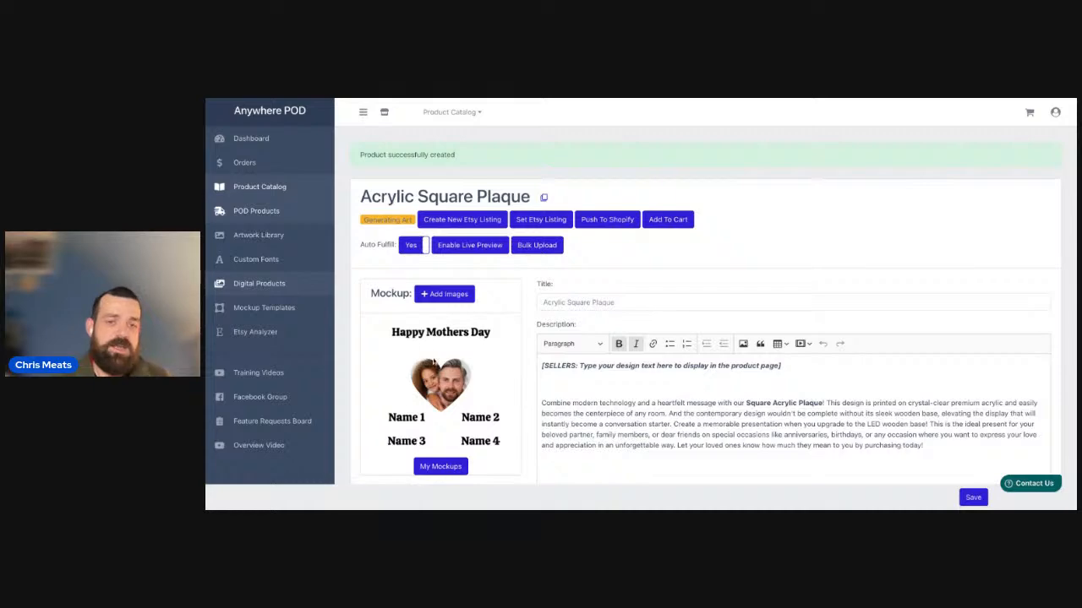
Review the new product's description, variants and prices, and look through its available mockups without saving changes.
{"action": "scroll", "coordinate": [533, 389], "scroll_direction": "down", "scroll_amount": 1}
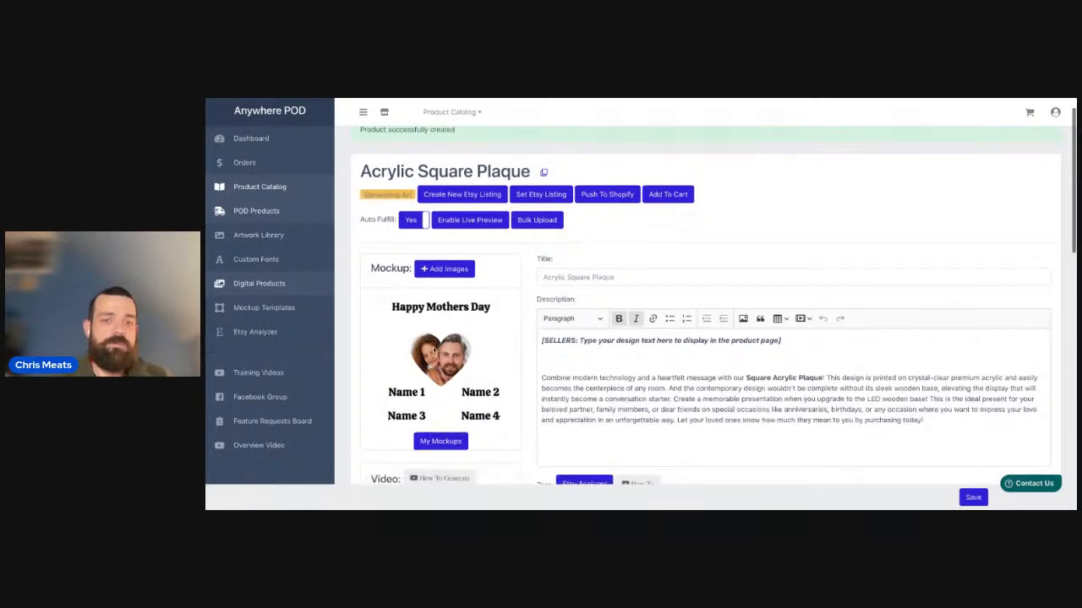
{"action": "scroll", "coordinate": [431, 341], "scroll_direction": "down", "scroll_amount": 5}
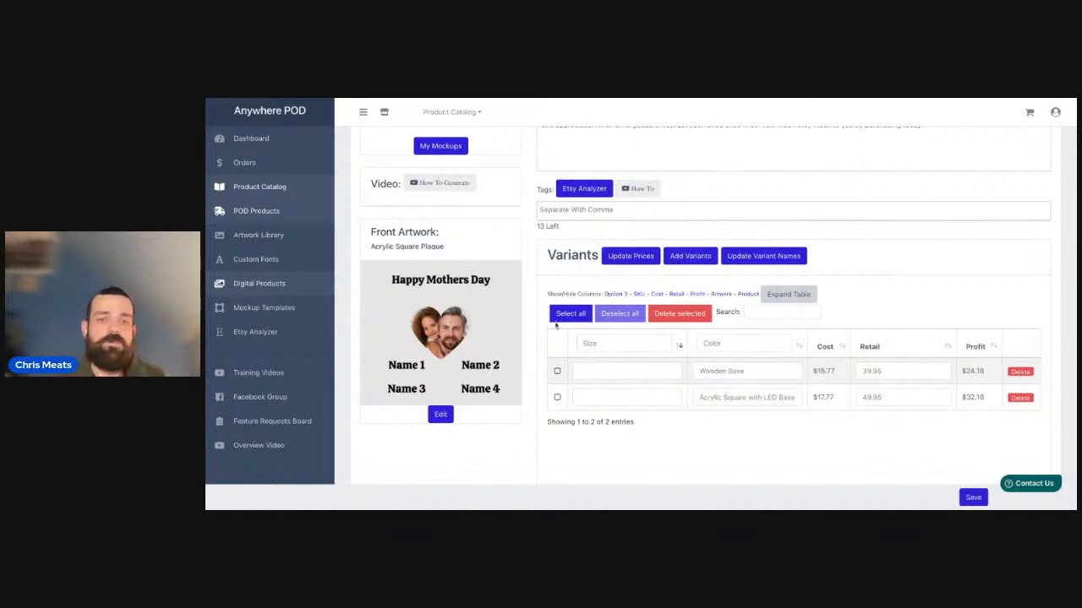
{"action": "scroll", "coordinate": [527, 329], "scroll_direction": "up", "scroll_amount": 2}
{"action": "scroll", "coordinate": [528, 329], "scroll_direction": "up", "scroll_amount": 3}
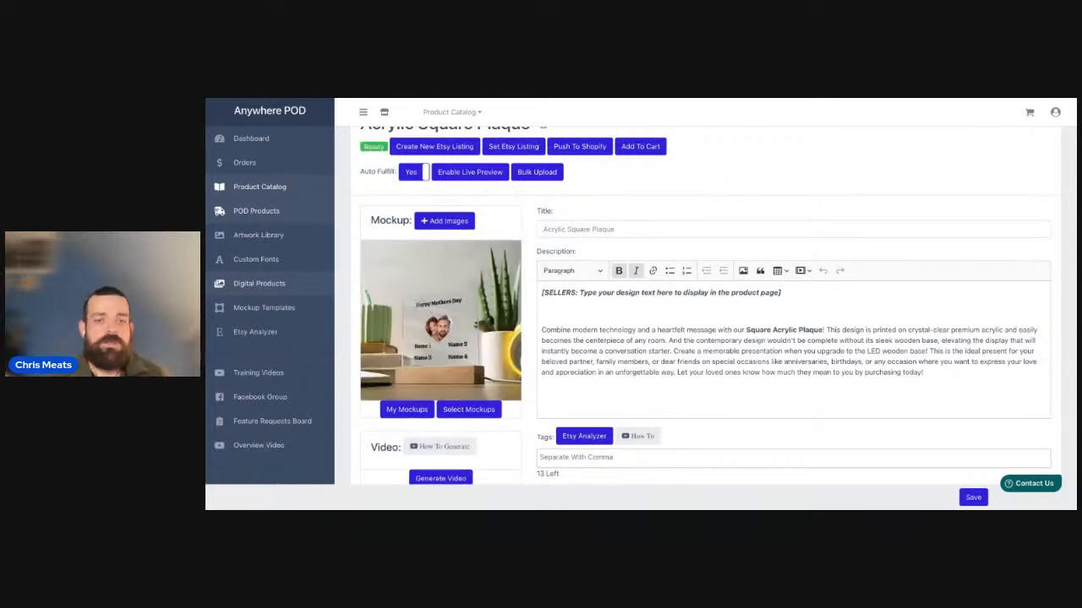
{"action": "left_click", "coordinate": [477, 411]}
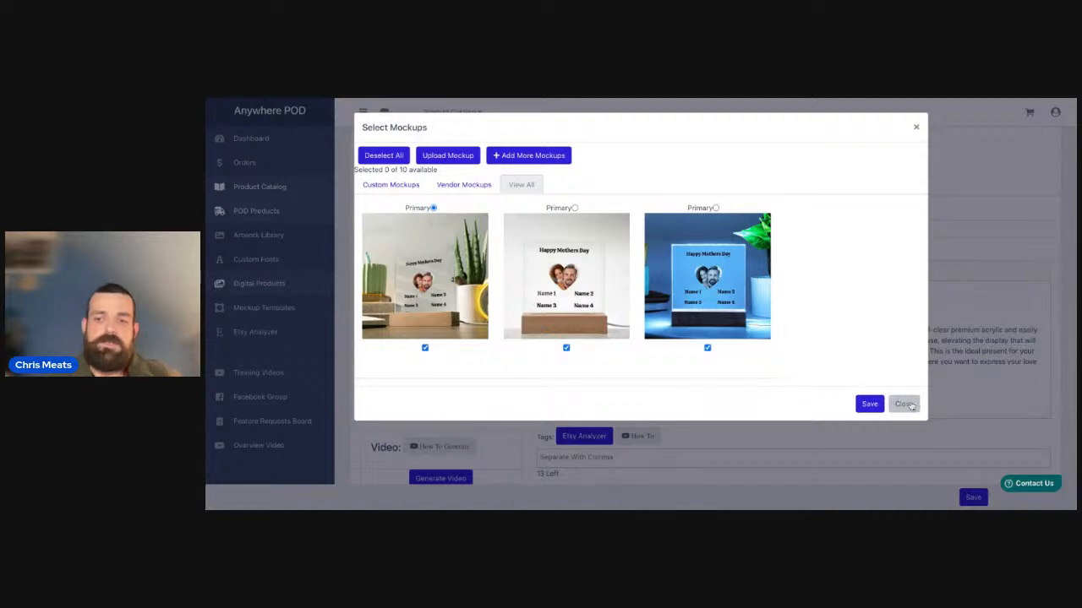
{"action": "left_click", "coordinate": [904, 404]}
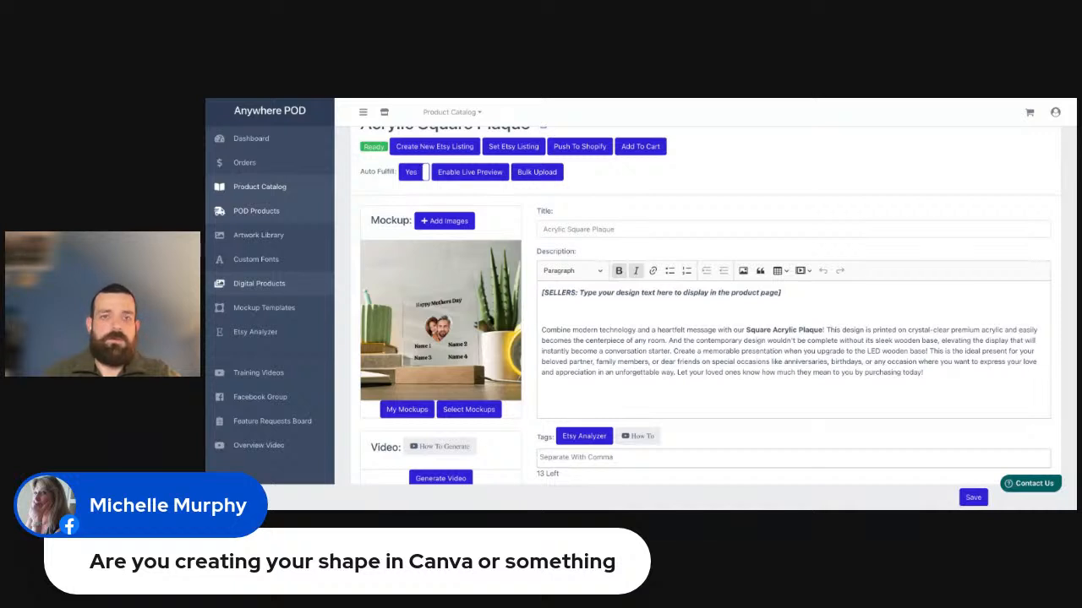
Switch to Canva and make a tall black rounded rectangle that fills most of the blank page's height.
{"action": "key", "text": "ctrl+Tab"}
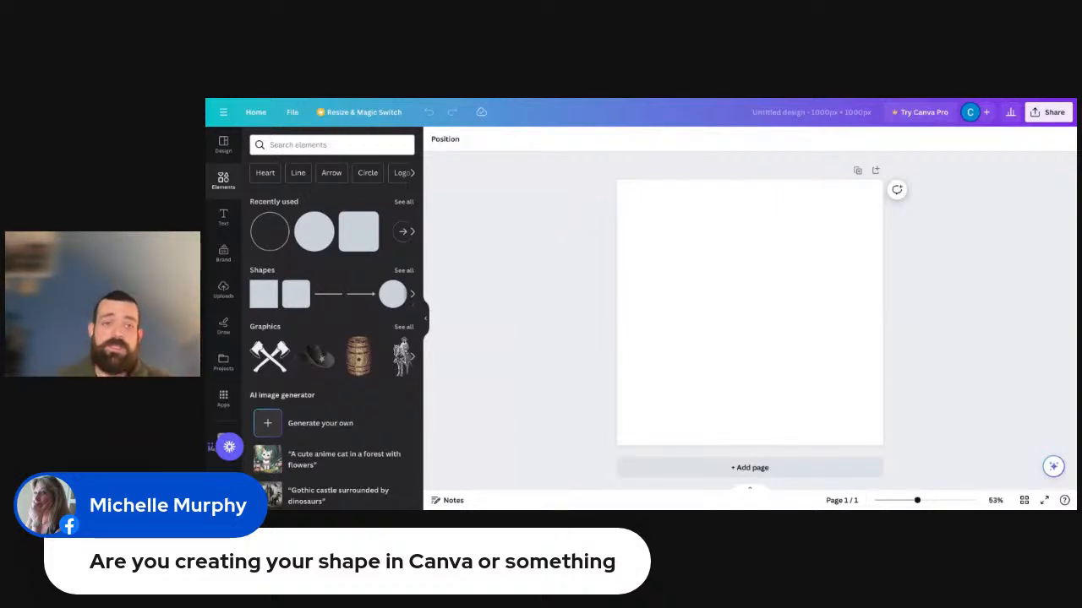
{"action": "left_click", "coordinate": [353, 236]}
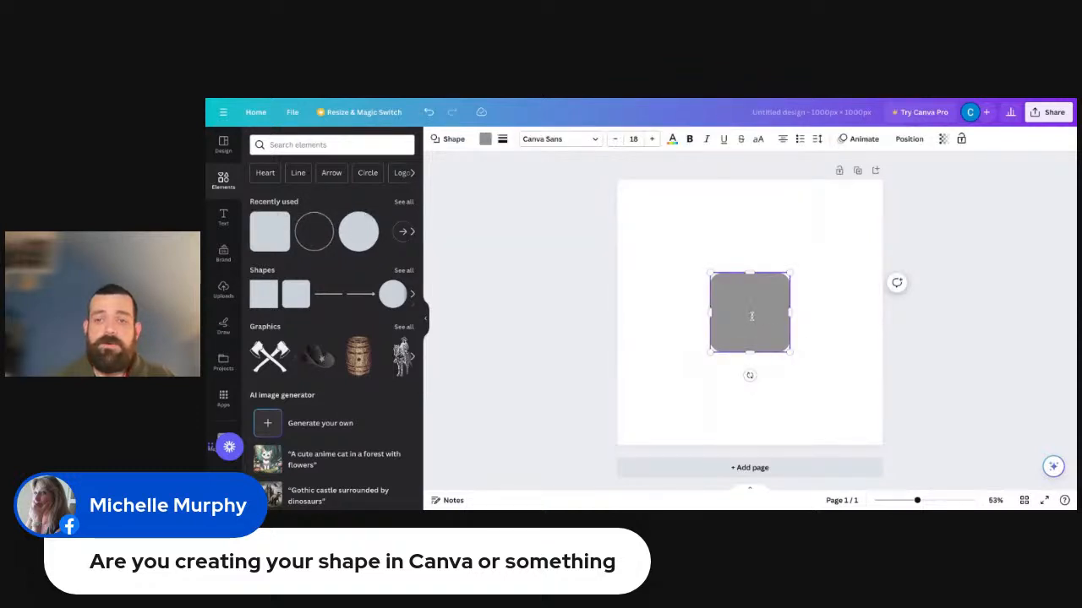
{"action": "left_click_drag", "start_coordinate": [749, 274], "coordinate": [749, 196]}
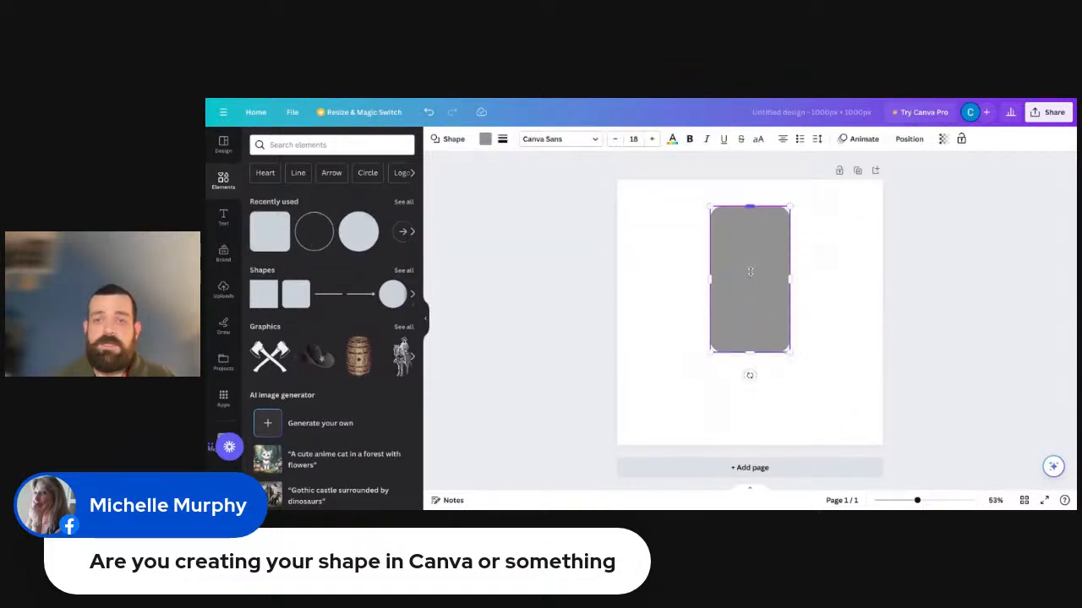
{"action": "left_click_drag", "start_coordinate": [789, 351], "coordinate": [838, 435]}
{"action": "left_click_drag", "start_coordinate": [798, 344], "coordinate": [782, 337]}
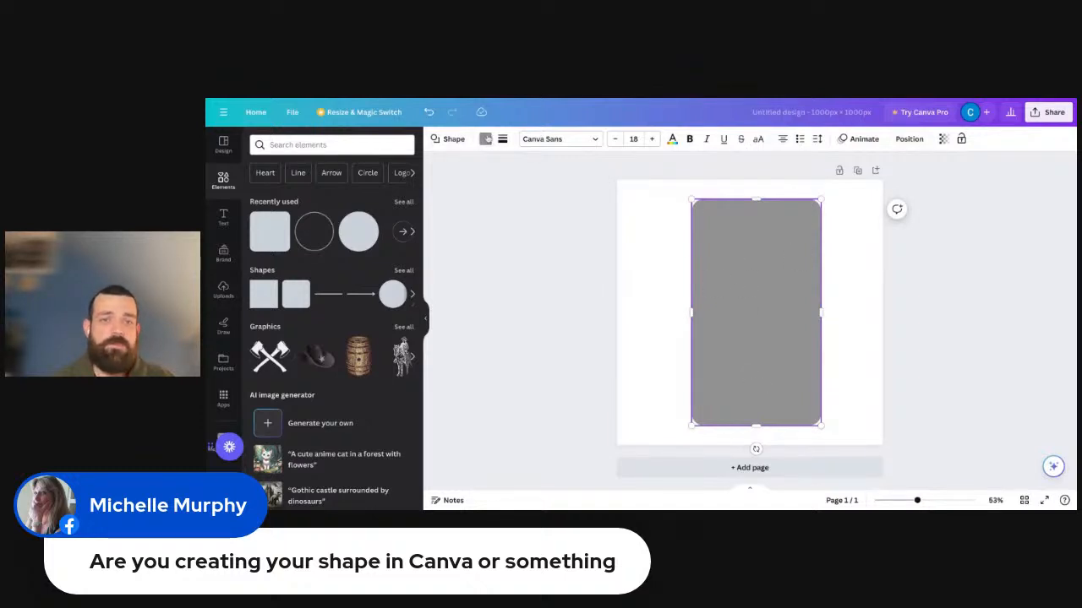
{"action": "left_click", "coordinate": [485, 139]}
{"action": "left_click", "coordinate": [317, 201]}
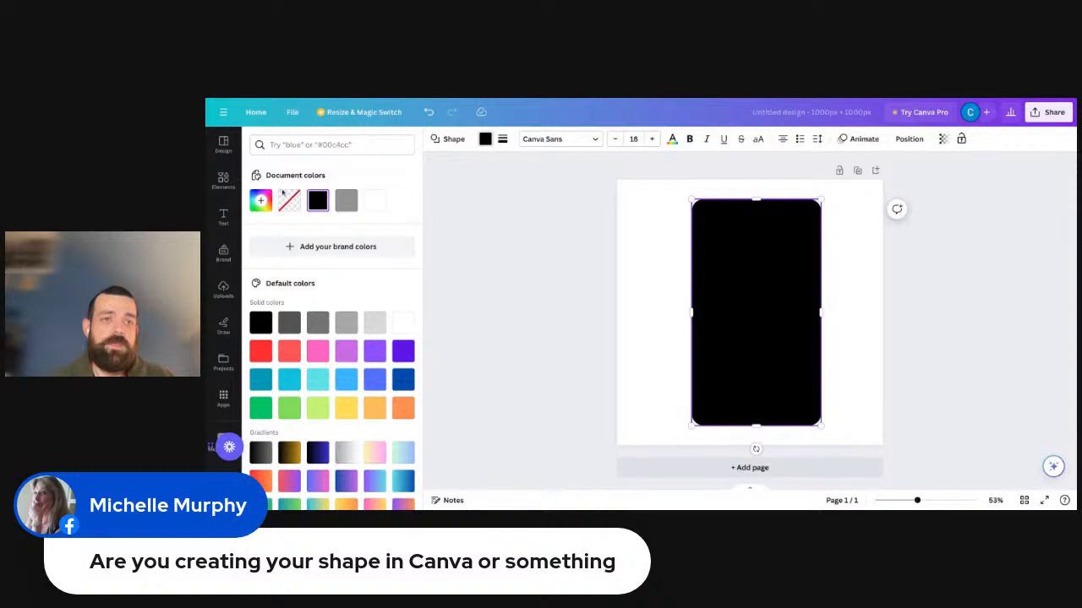
Find a heart shape among the elements, add it and place it at the page's upper left beside the black rectangle.
{"action": "left_click", "coordinate": [226, 186]}
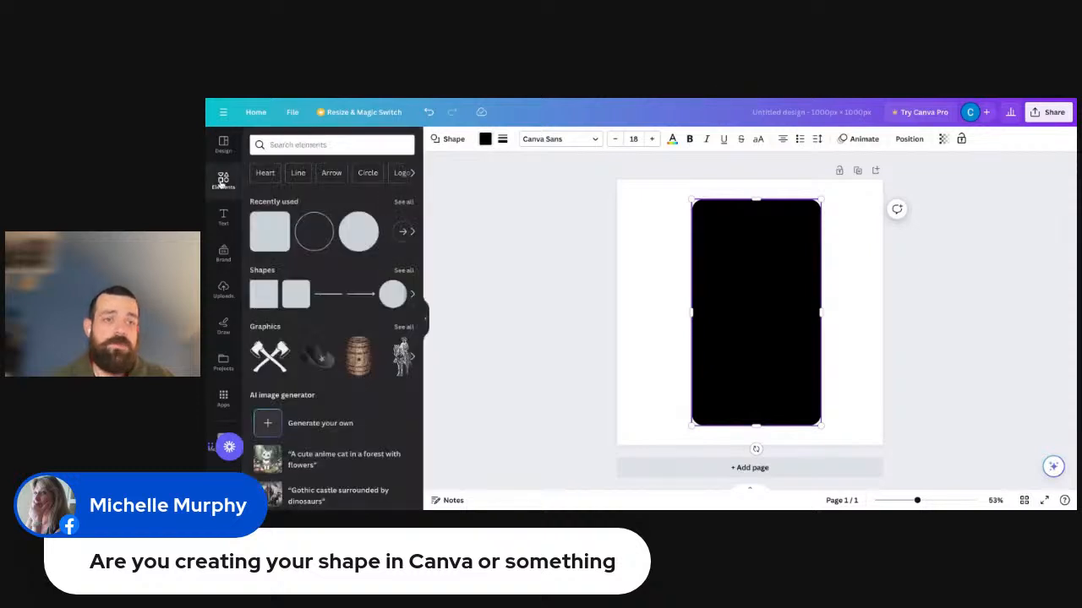
{"action": "left_click", "coordinate": [402, 238]}
{"action": "left_click", "coordinate": [402, 239]}
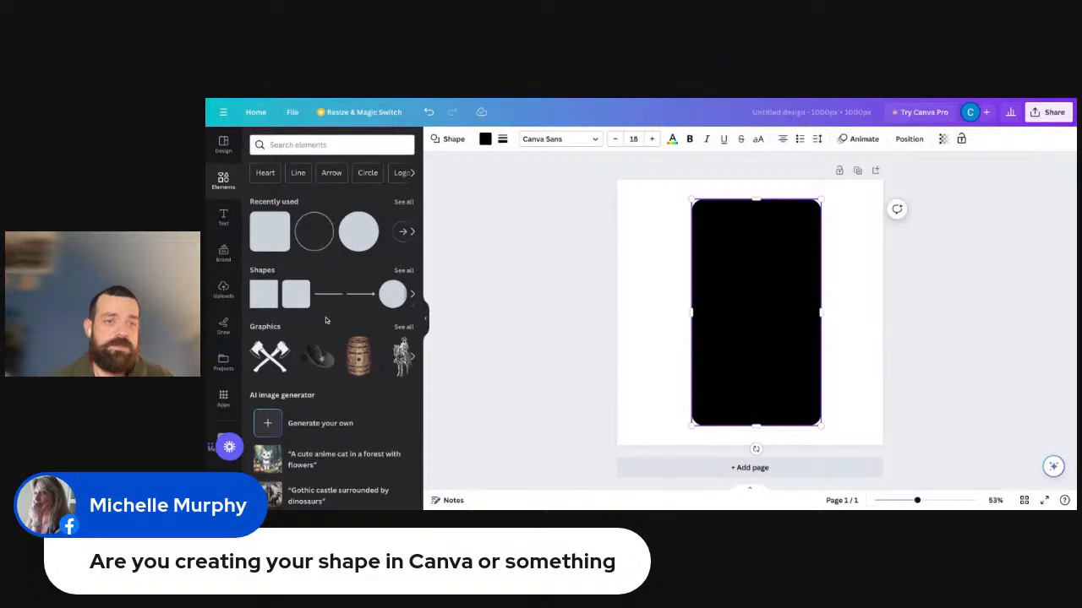
{"action": "left_click", "coordinate": [287, 146]}
{"action": "type", "text": "heart"}
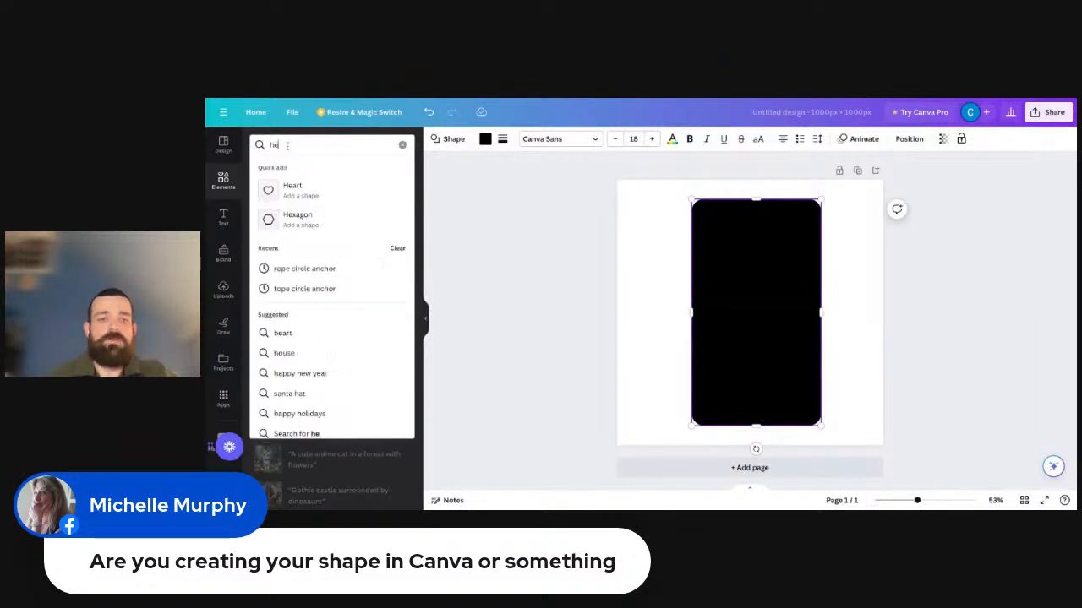
{"action": "left_click", "coordinate": [287, 191]}
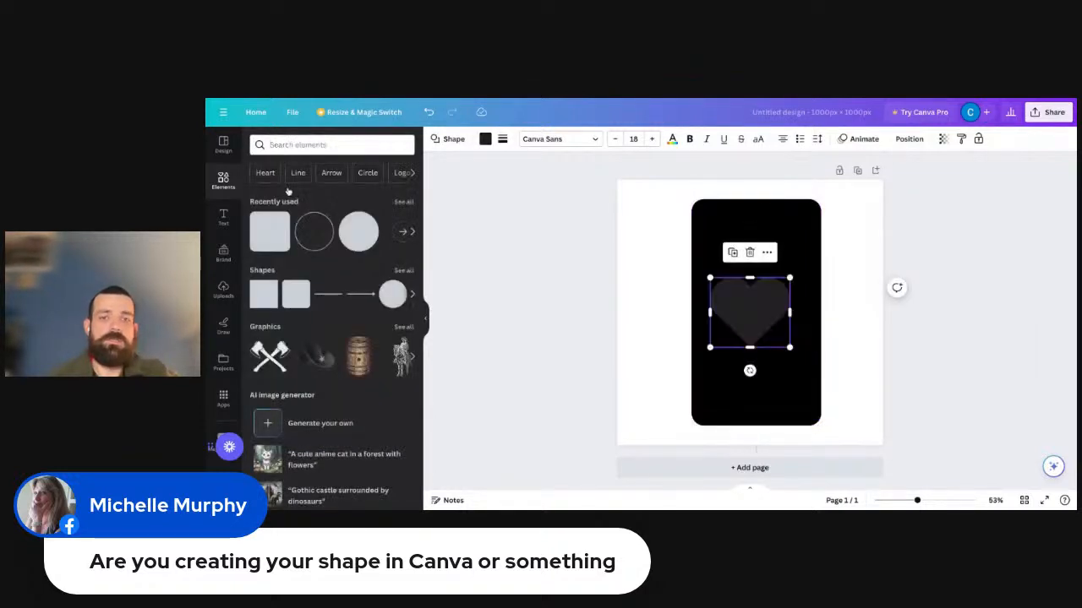
{"action": "left_click_drag", "start_coordinate": [761, 316], "coordinate": [668, 245]}
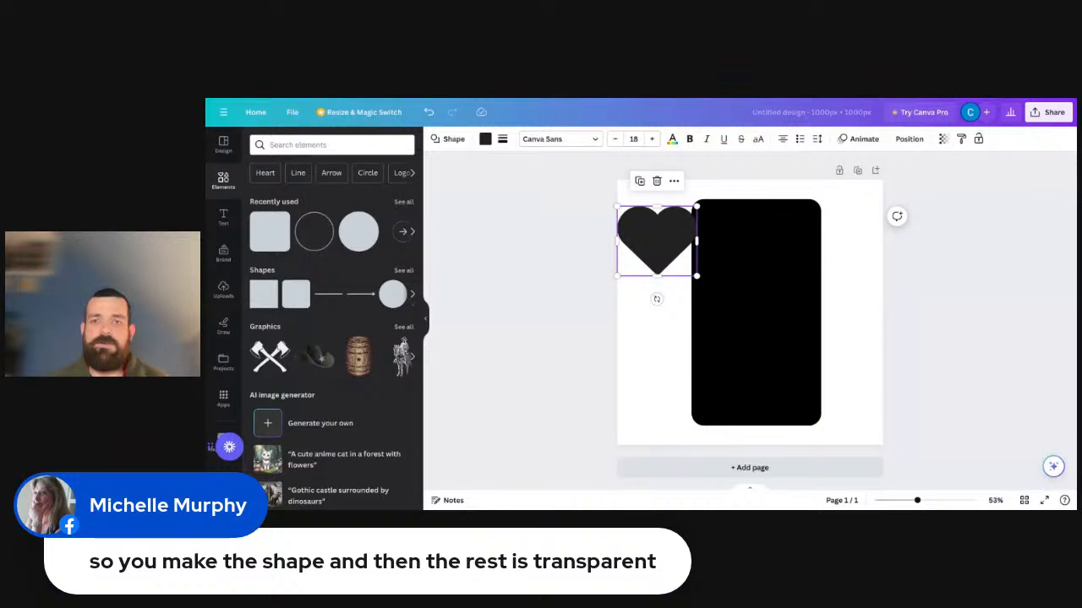
Delete the heart shape so that only the black rounded rectangle is left on the page.
{"action": "left_click", "coordinate": [656, 181]}
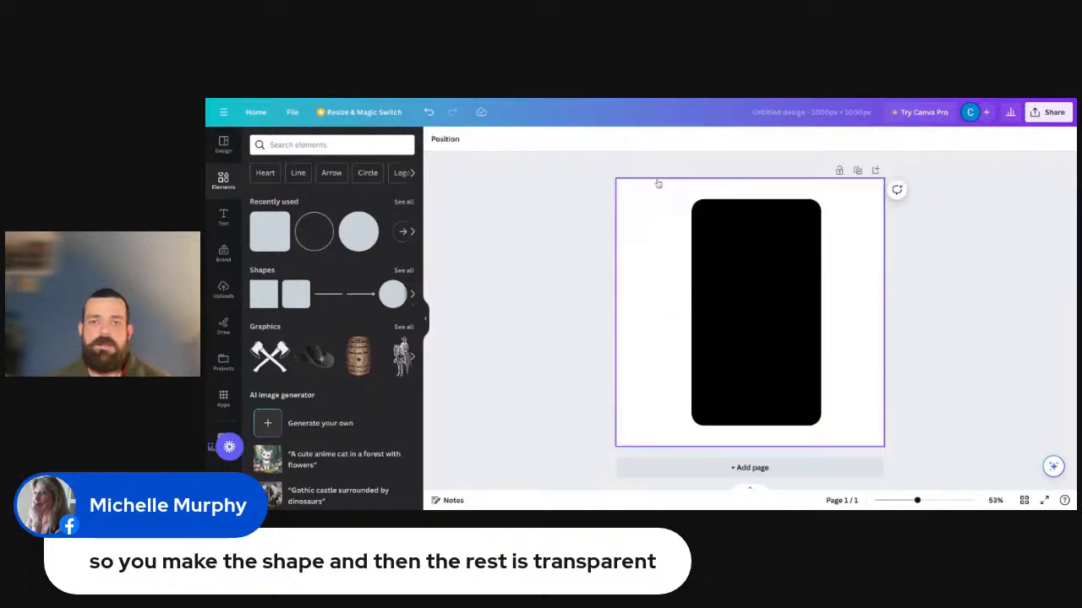
{"action": "left_click", "coordinate": [800, 406]}
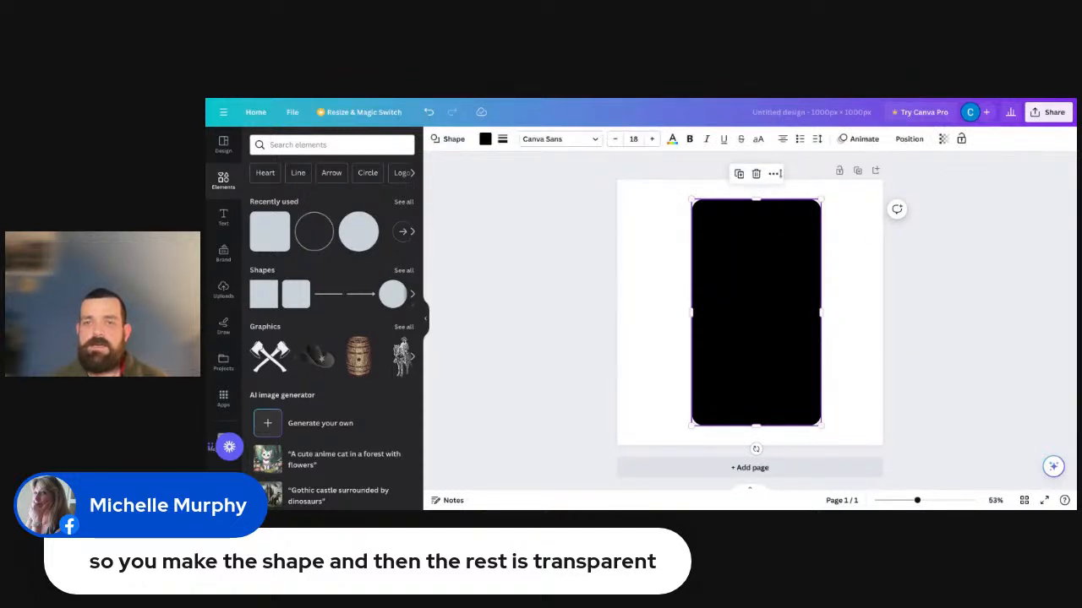
{"action": "left_click", "coordinate": [773, 175]}
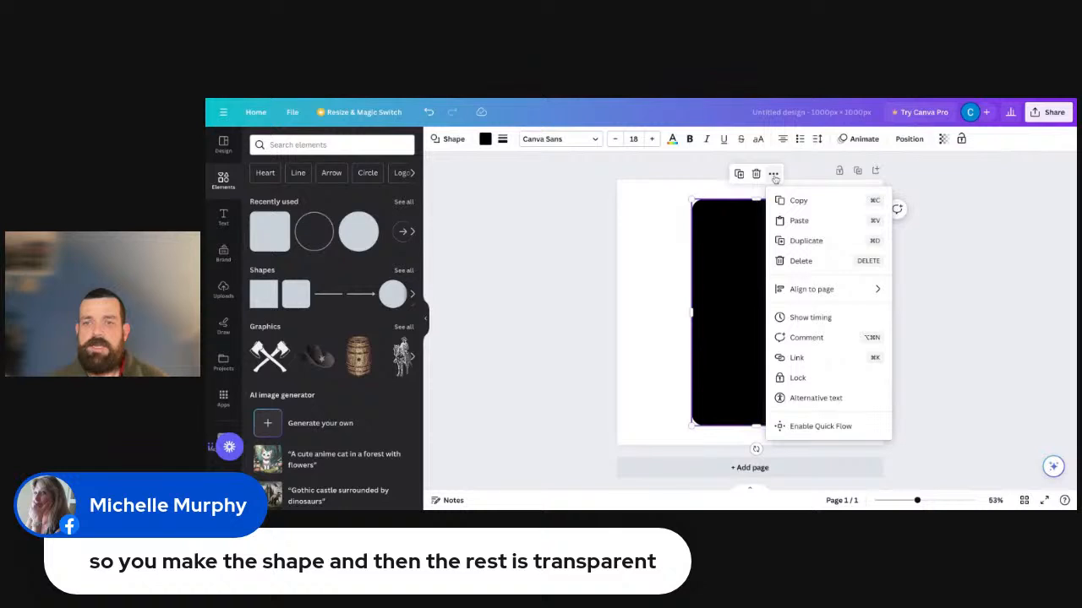
{"action": "left_click", "coordinate": [1016, 327]}
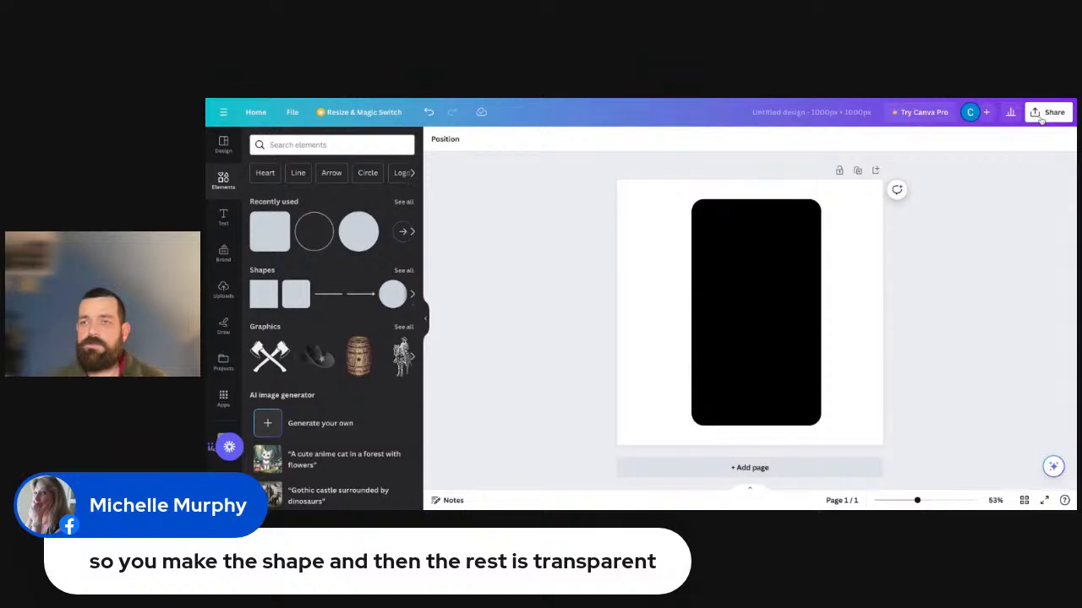
Download the rectangle design as a PNG at 1,000 × 1,000 px.
{"action": "left_click", "coordinate": [1044, 120]}
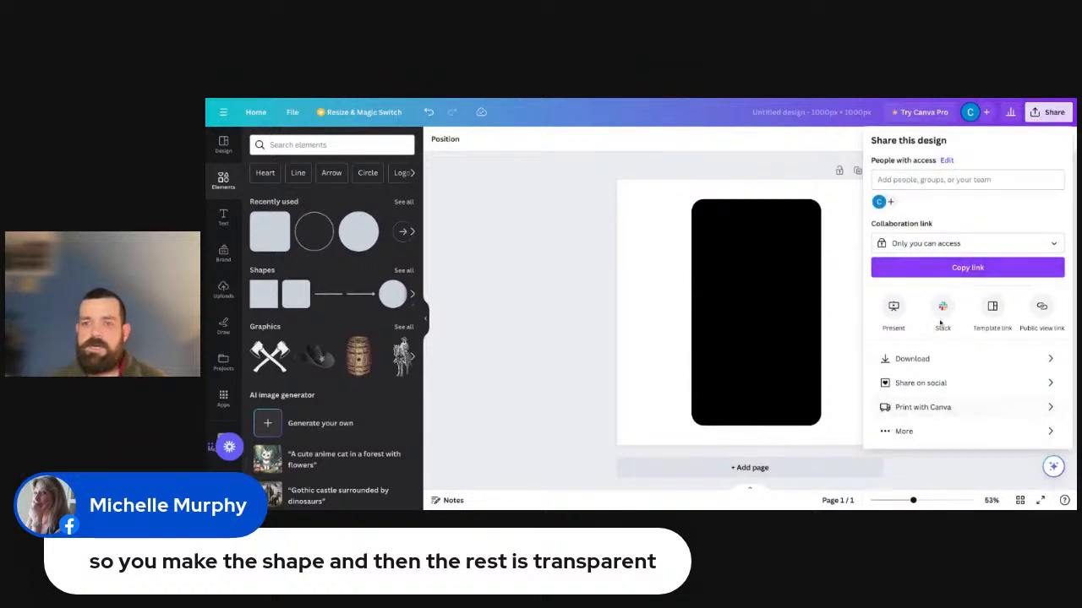
{"action": "left_click", "coordinate": [928, 362]}
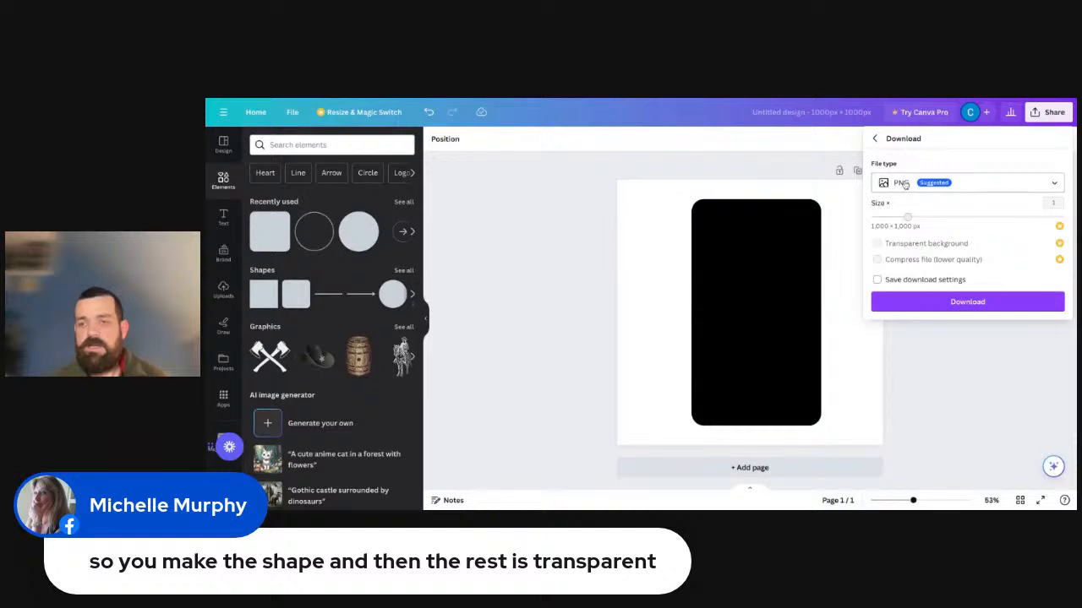
{"action": "left_click", "coordinate": [936, 303]}
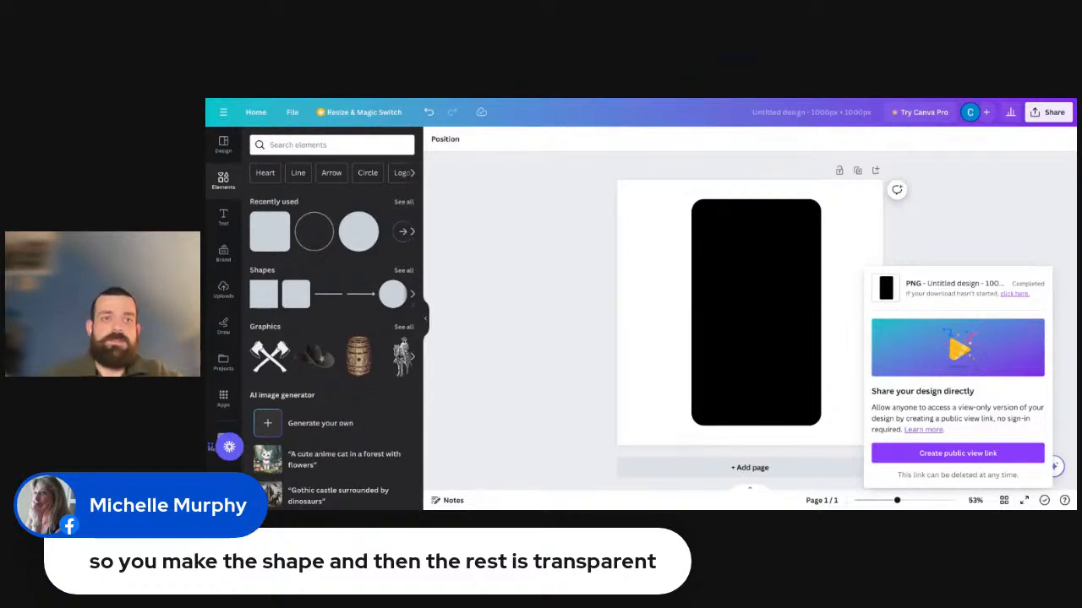
Switch to Photopea, open the downloaded rectangle design and remove the white background around the black rectangle.
{"action": "key", "text": "ctrl+Tab"}
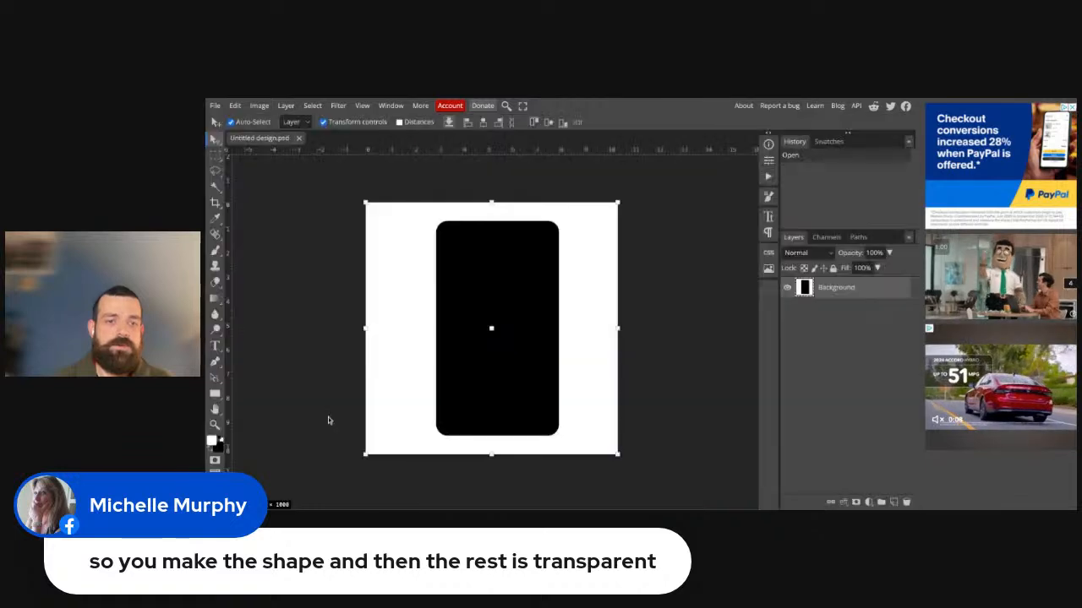
{"action": "left_click", "coordinate": [313, 105]}
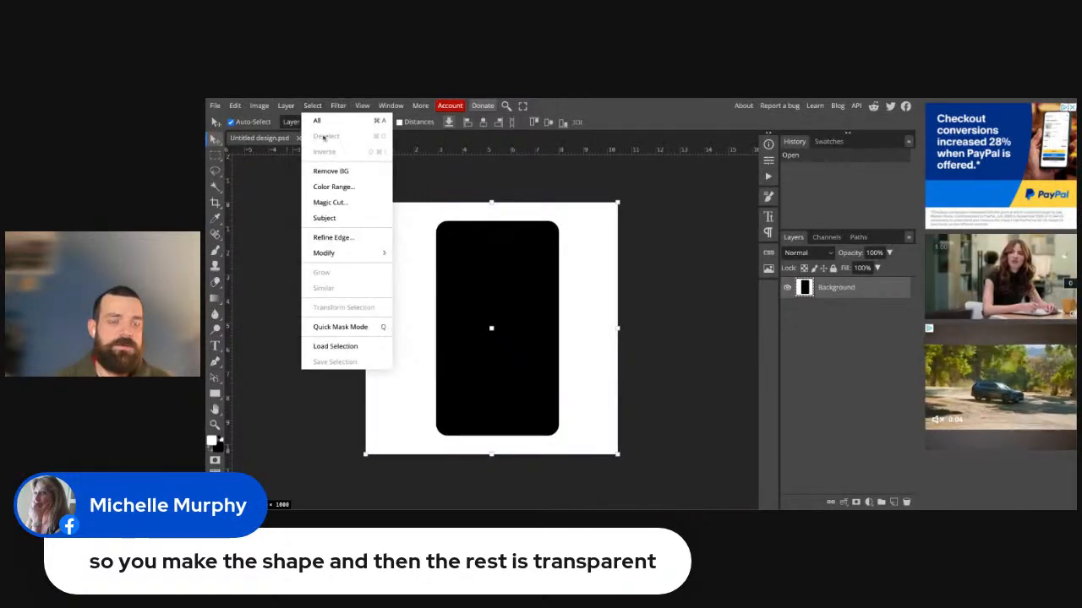
{"action": "left_click", "coordinate": [318, 172]}
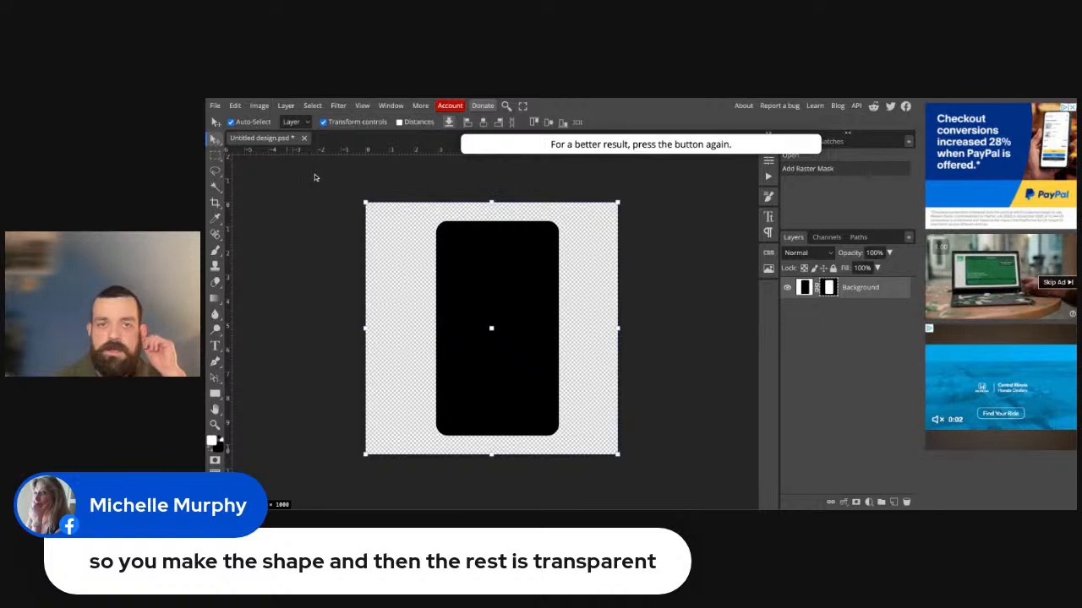
Export the rectangle with its transparent background as a 1000 × 1000 px PNG named Test.
{"action": "left_click", "coordinate": [215, 105]}
{"action": "mouse_move", "coordinate": [259, 254]}
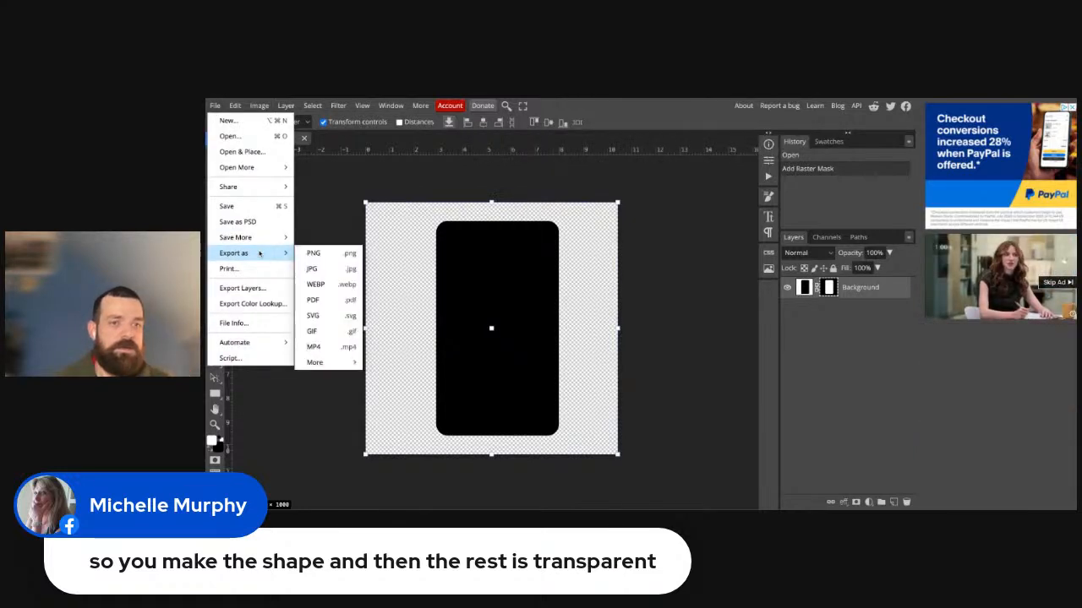
{"action": "left_click", "coordinate": [311, 251]}
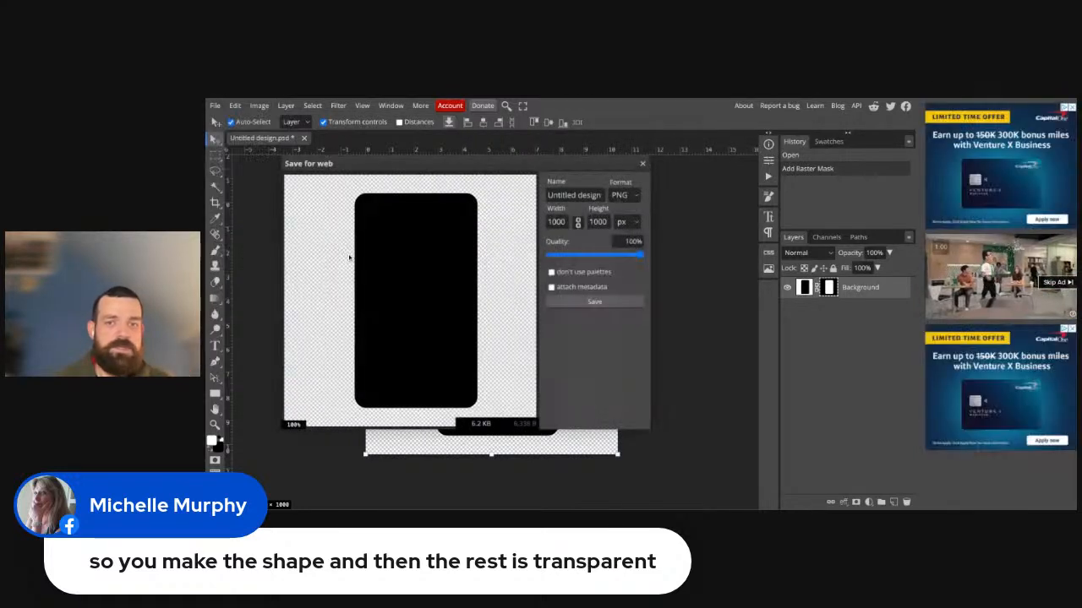
{"action": "triple_click", "coordinate": [565, 194]}
{"action": "type", "text": "Test"}
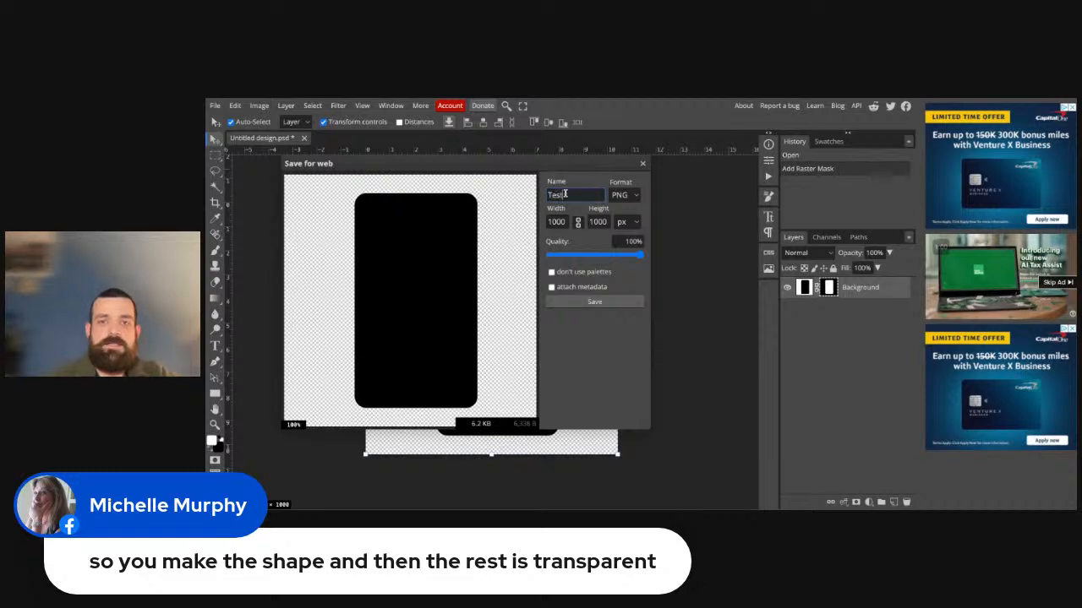
{"action": "left_click", "coordinate": [627, 304]}
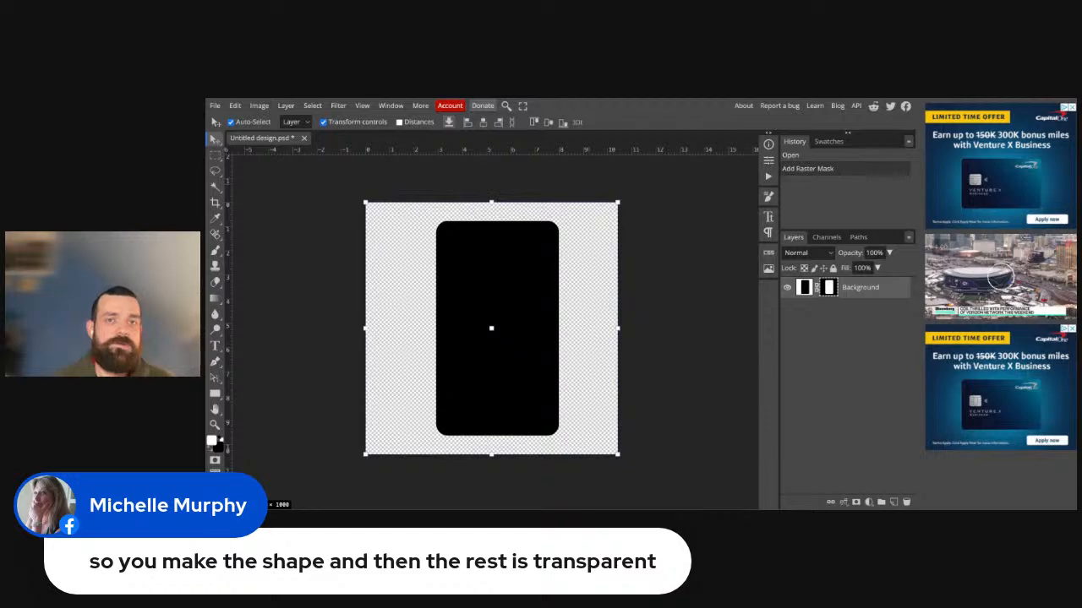
Switch to Anywhere POD and start a new artwork from the Artwork Library in the Artwork Builder.
{"action": "key", "text": "ctrl+Tab"}
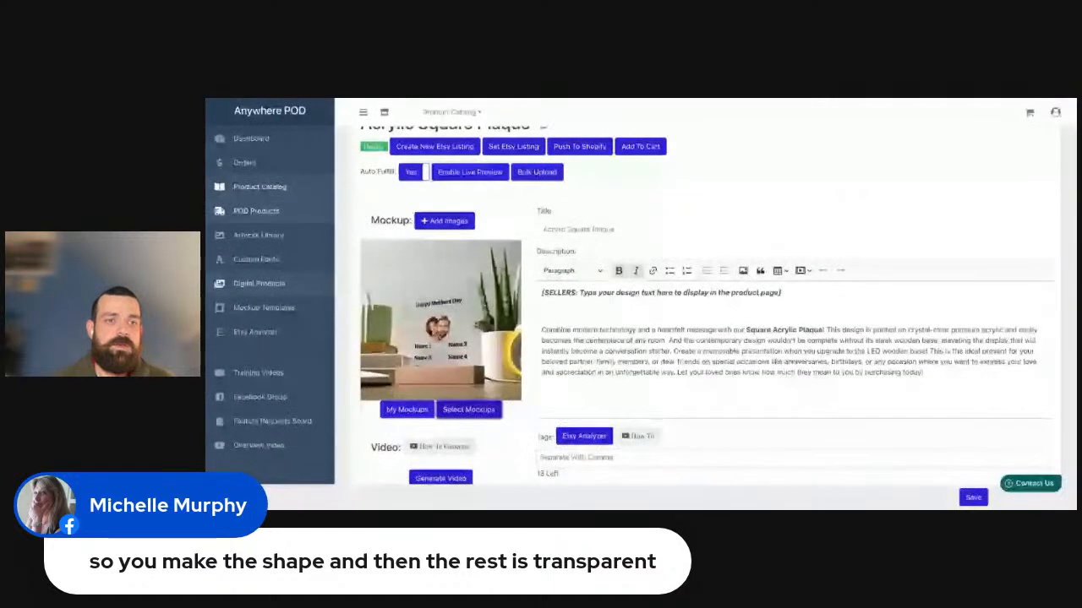
{"action": "left_click", "coordinate": [280, 242]}
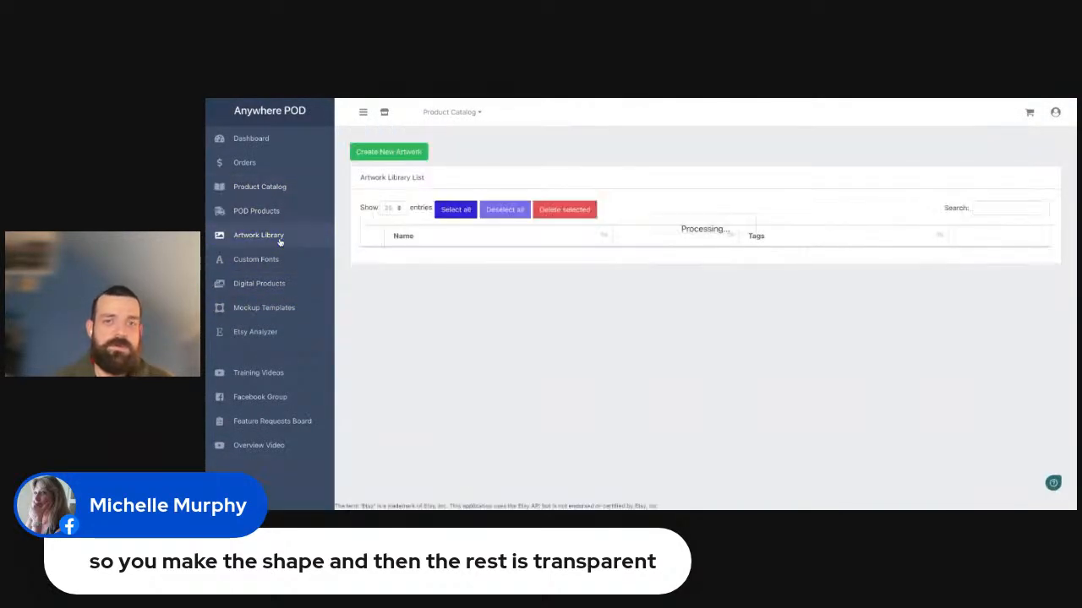
{"action": "left_click", "coordinate": [388, 152]}
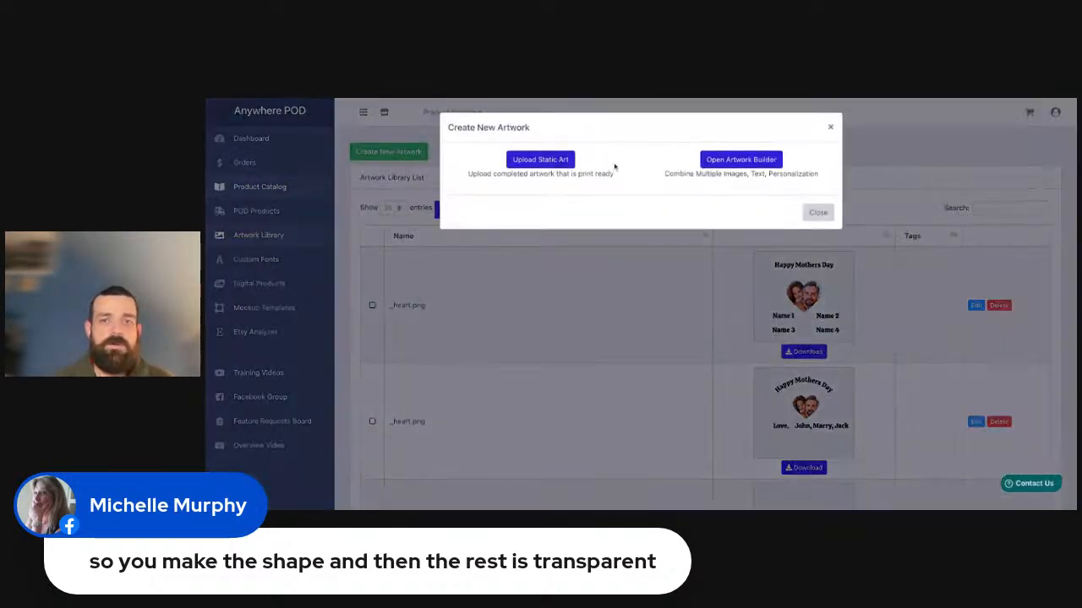
{"action": "left_click", "coordinate": [726, 160]}
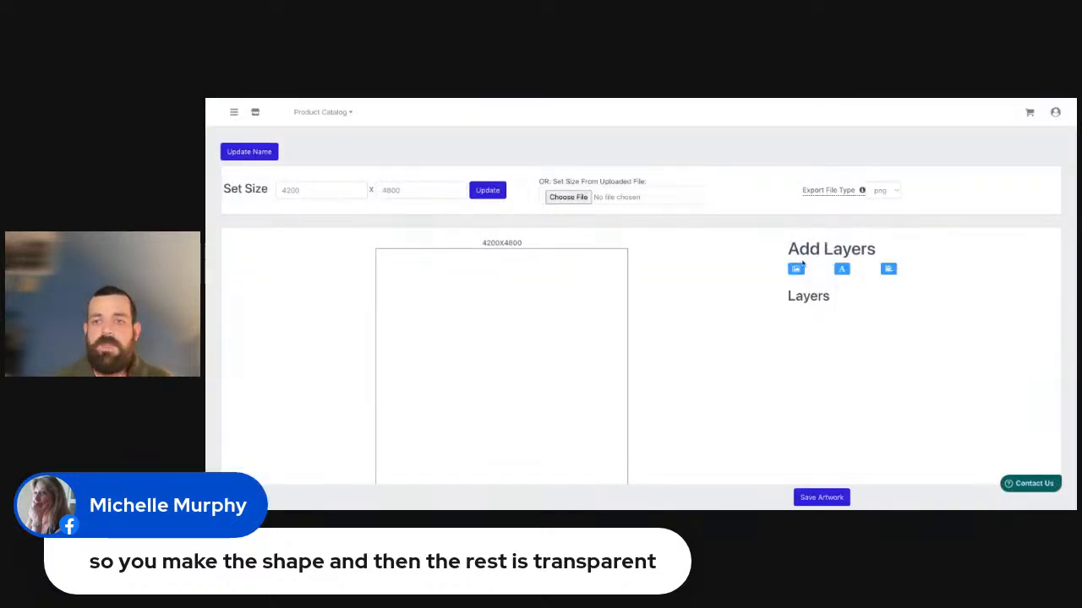
Add exp photo.png as an image layer and enlarge it to about twice its original size on the canvas.
{"action": "left_click", "coordinate": [795, 269]}
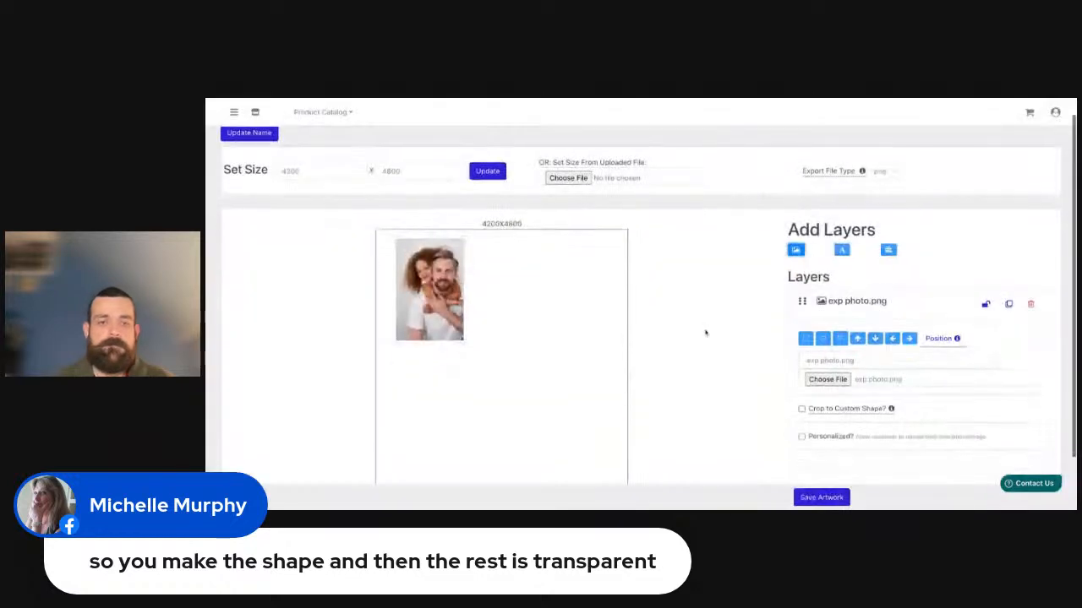
{"action": "scroll", "coordinate": [706, 333], "scroll_direction": "down", "scroll_amount": 1}
{"action": "left_click_drag", "start_coordinate": [461, 309], "coordinate": [557, 389]}
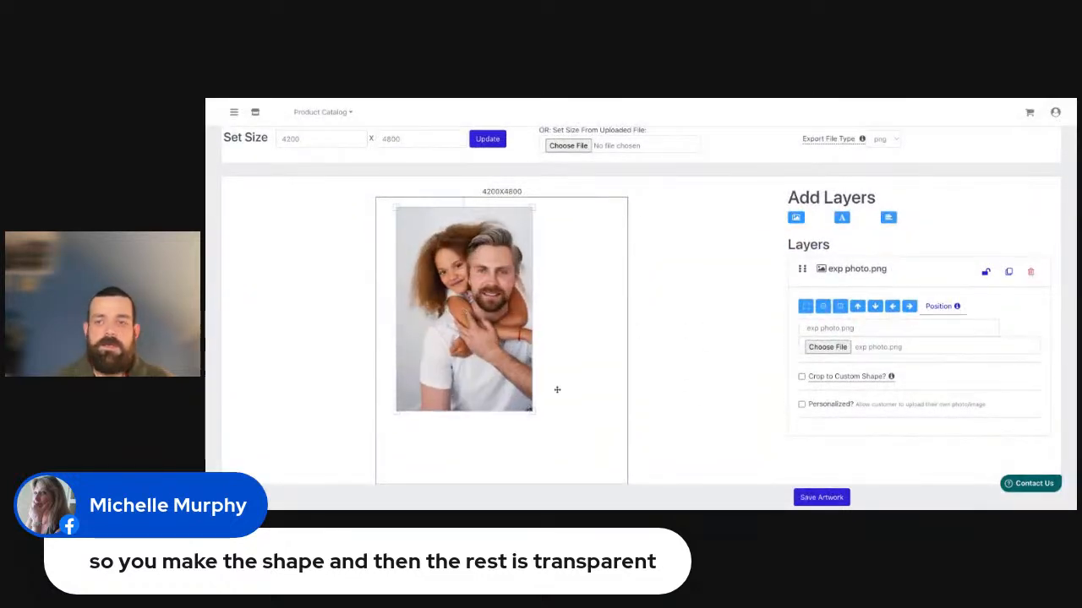
Crop the photo to the custom shape Test (1).png, enlarging the crop shape and shrinking the photo to fit closely around it.
{"action": "left_click", "coordinate": [801, 377]}
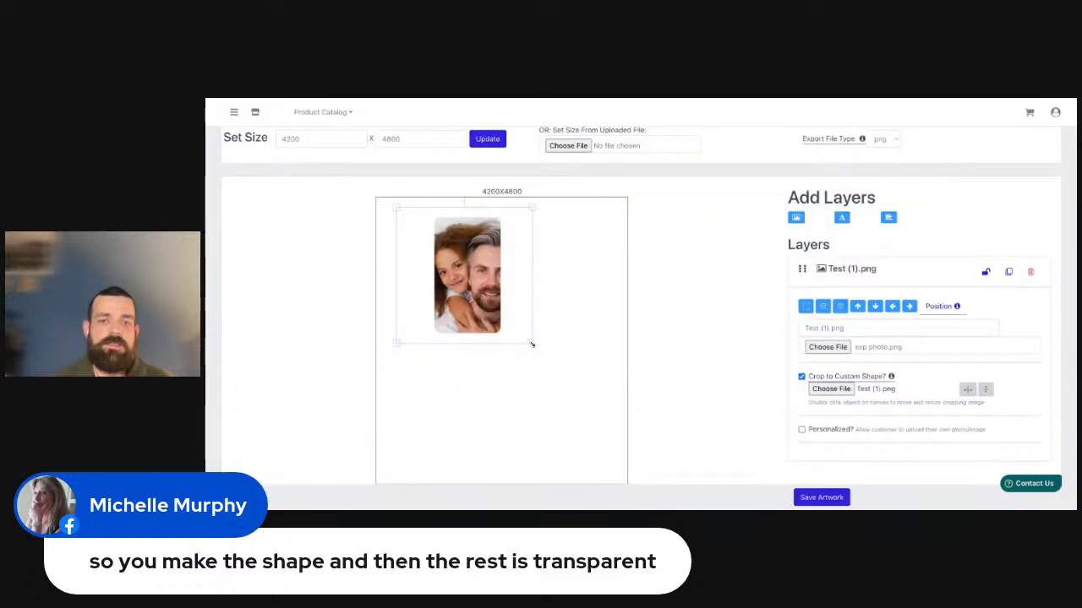
{"action": "left_click_drag", "start_coordinate": [531, 343], "coordinate": [557, 384]}
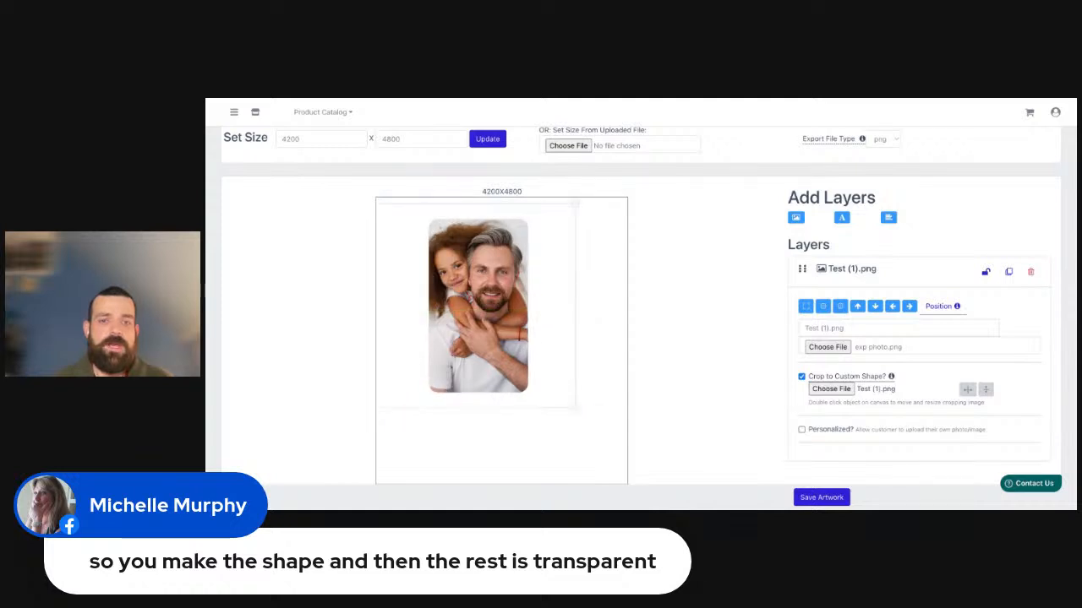
{"action": "double_click", "coordinate": [503, 324]}
{"action": "double_click", "coordinate": [503, 324]}
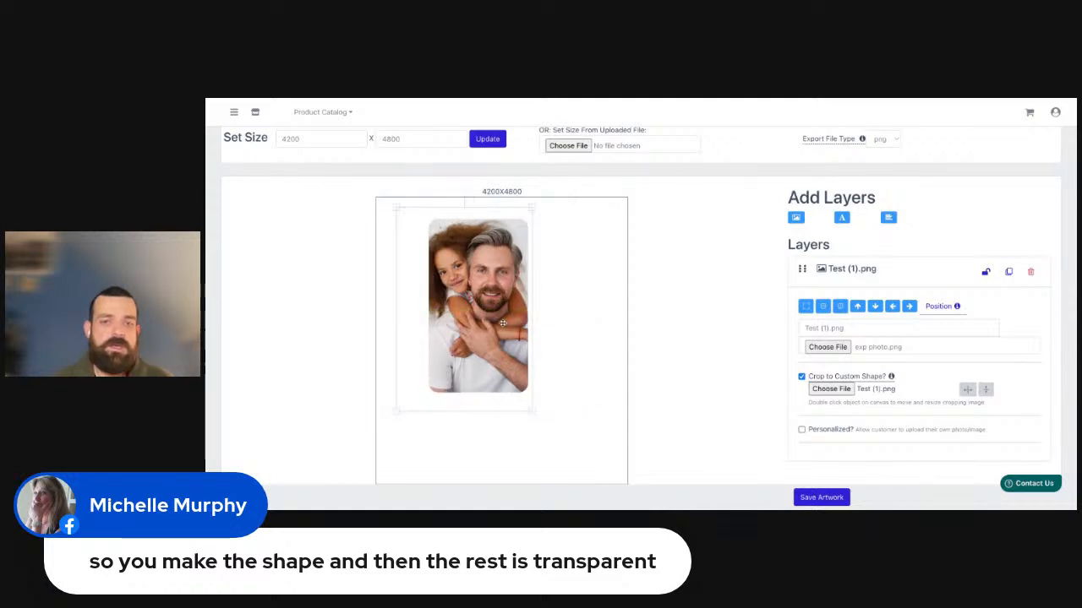
{"action": "left_click_drag", "start_coordinate": [395, 413], "coordinate": [394, 411]}
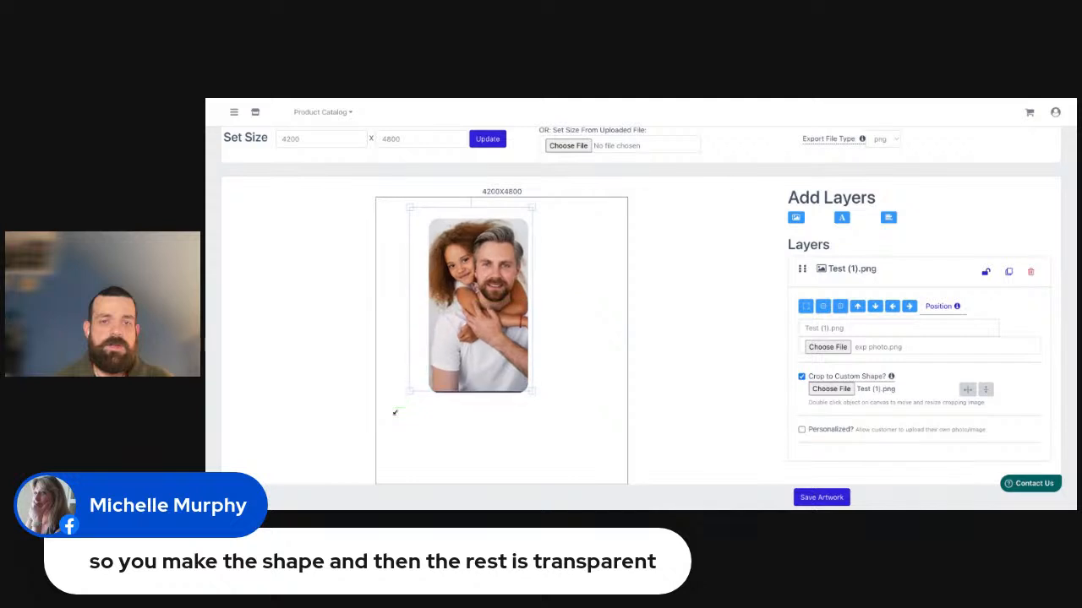
{"action": "left_click_drag", "start_coordinate": [475, 325], "coordinate": [476, 325]}
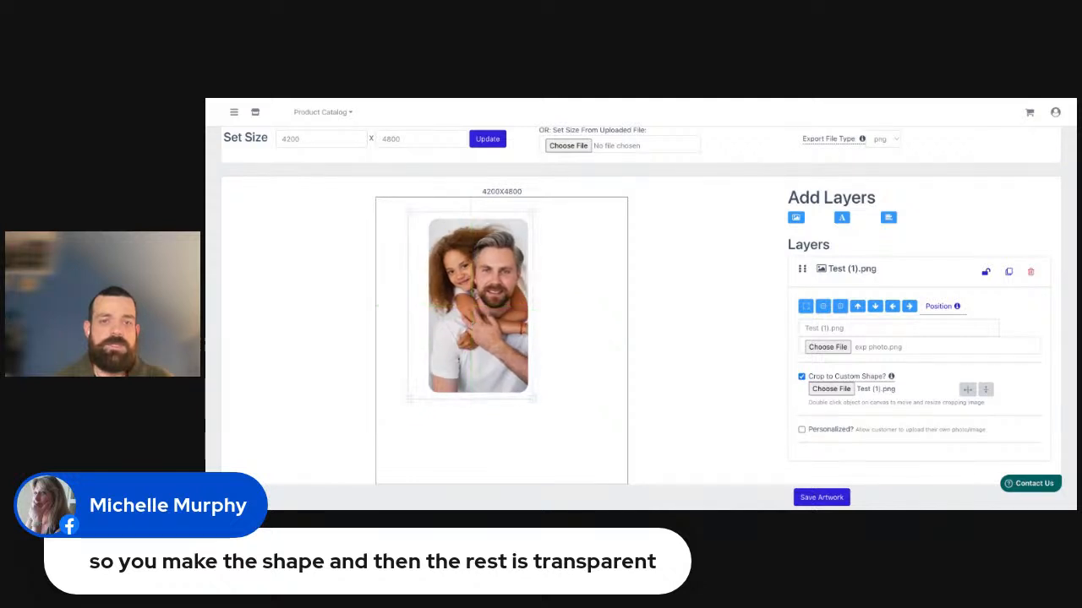
{"action": "left_click", "coordinate": [595, 363]}
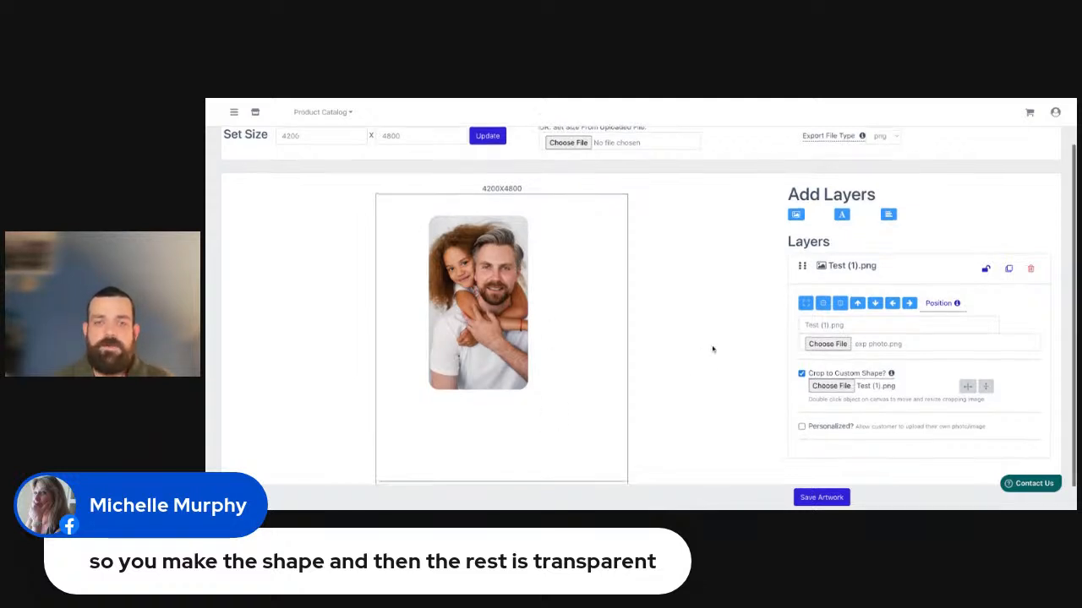
Move the photo toward the canvas's lower right, off its crop shape, and realign the crop with Scale Vertical and Match Image Placement.
{"action": "scroll", "coordinate": [701, 338], "scroll_direction": "down", "scroll_amount": 1}
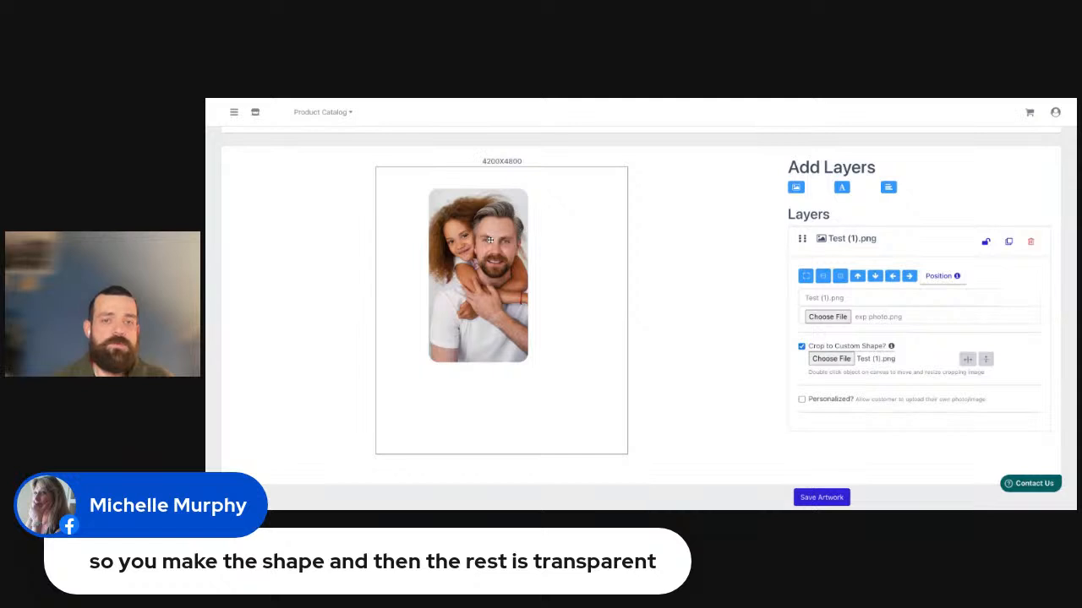
{"action": "left_click", "coordinate": [466, 222]}
{"action": "mouse_move", "coordinate": [464, 224]}
{"action": "left_mouse_down"}
{"action": "mouse_move", "coordinate": [474, 240]}
{"action": "mouse_move", "coordinate": [571, 267]}
{"action": "mouse_move", "coordinate": [442, 224]}
{"action": "left_mouse_up"}
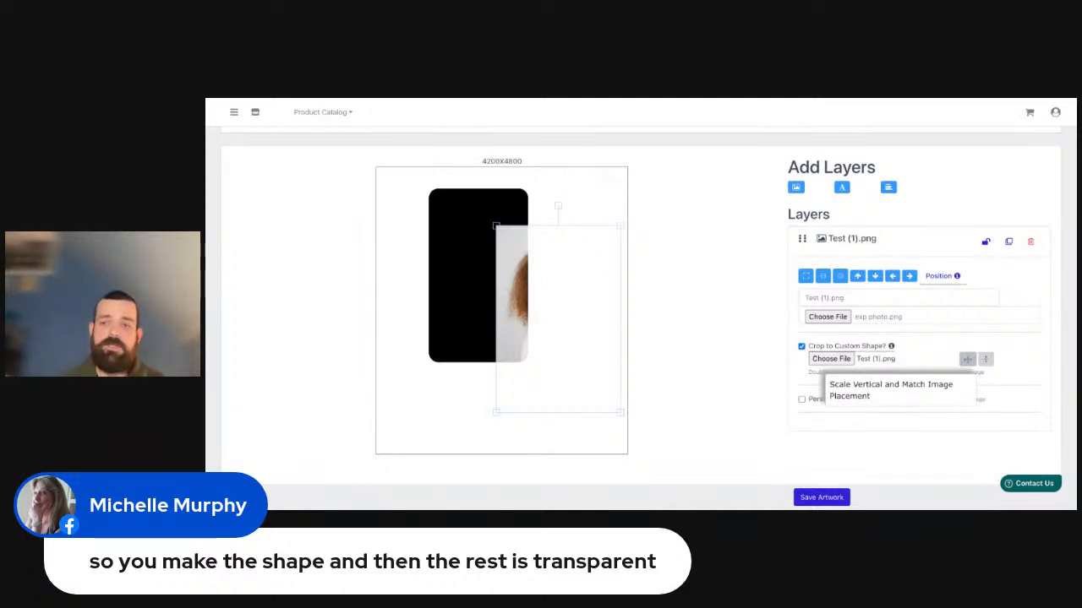
{"action": "left_click", "coordinate": [967, 359]}
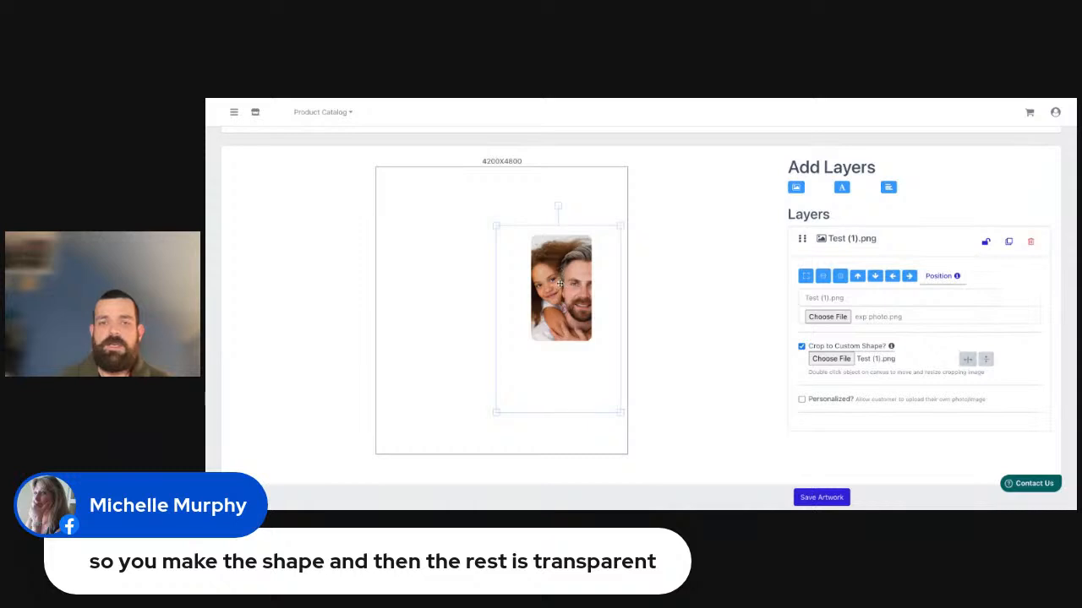
Enlarge the crop shape and reposition it over the photo so that both faces and the upper bodies are framed.
{"action": "left_click_drag", "start_coordinate": [496, 414], "coordinate": [428, 419]}
{"action": "left_click_drag", "start_coordinate": [474, 346], "coordinate": [511, 338]}
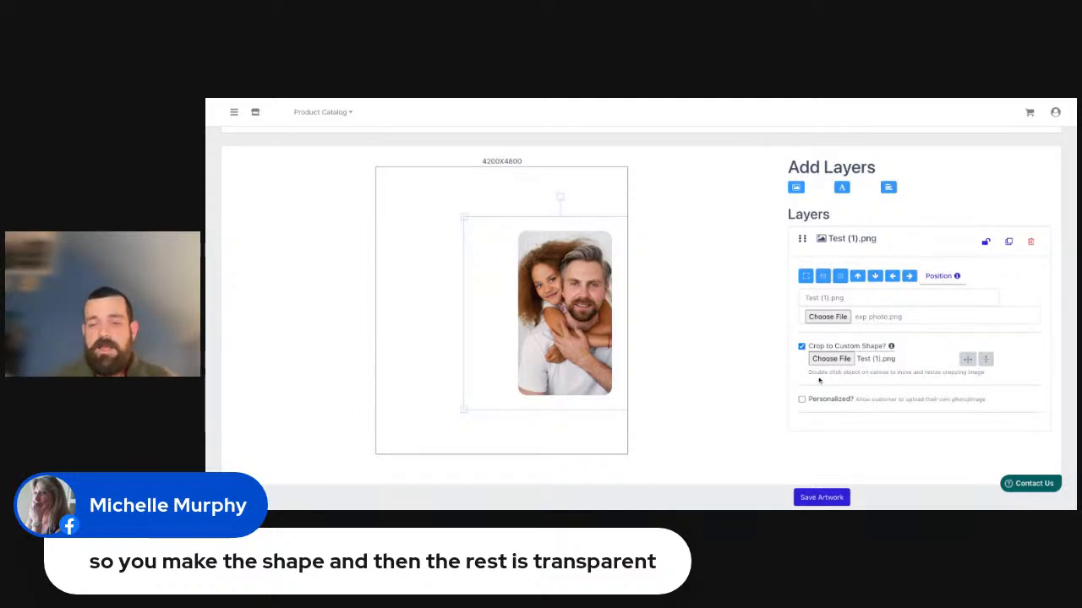
{"action": "left_click_drag", "start_coordinate": [809, 373], "coordinate": [835, 374]}
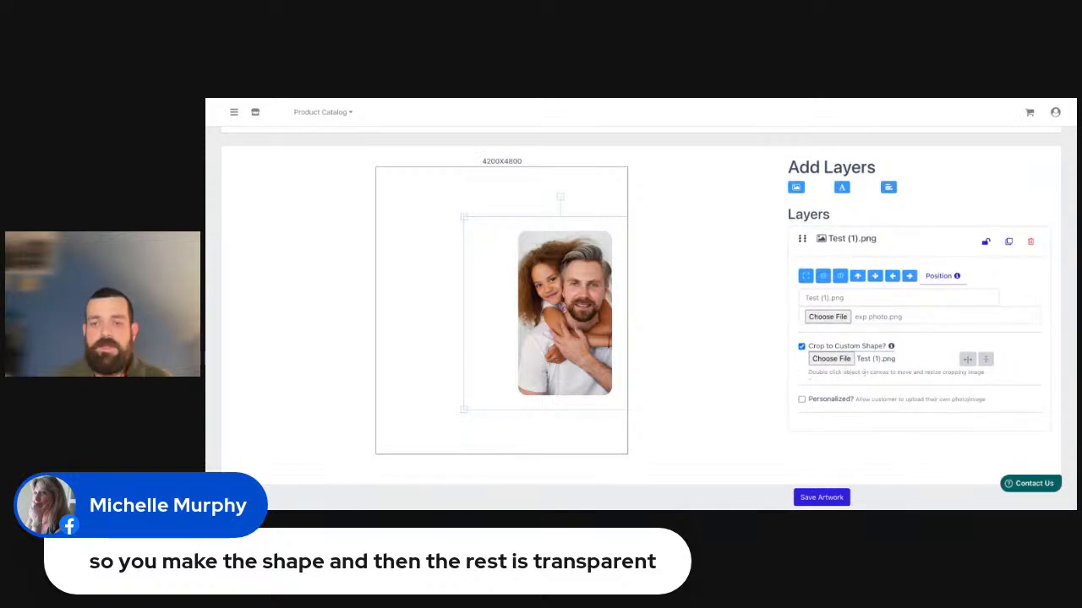
Alternate between selecting the photo and its crop shape on the canvas, shifting both slightly to the right.
{"action": "left_click", "coordinate": [573, 286]}
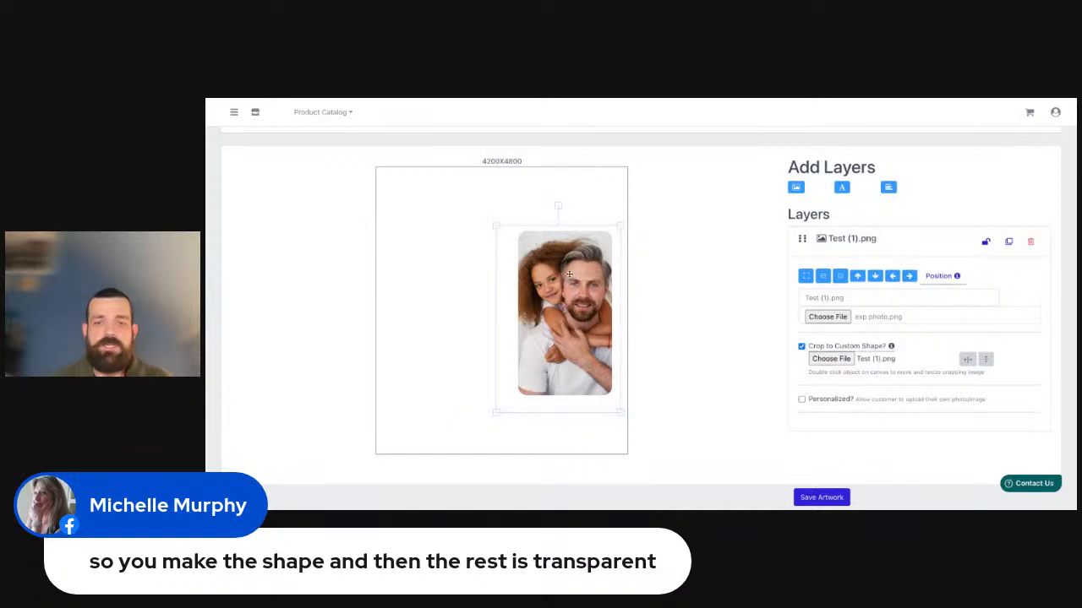
{"action": "left_click_drag", "start_coordinate": [569, 275], "coordinate": [536, 323]}
{"action": "mouse_move", "coordinate": [561, 284]}
{"action": "left_mouse_down"}
{"action": "mouse_move", "coordinate": [541, 285]}
{"action": "mouse_move", "coordinate": [575, 289]}
{"action": "left_mouse_up"}
{"action": "double_click", "coordinate": [561, 284]}
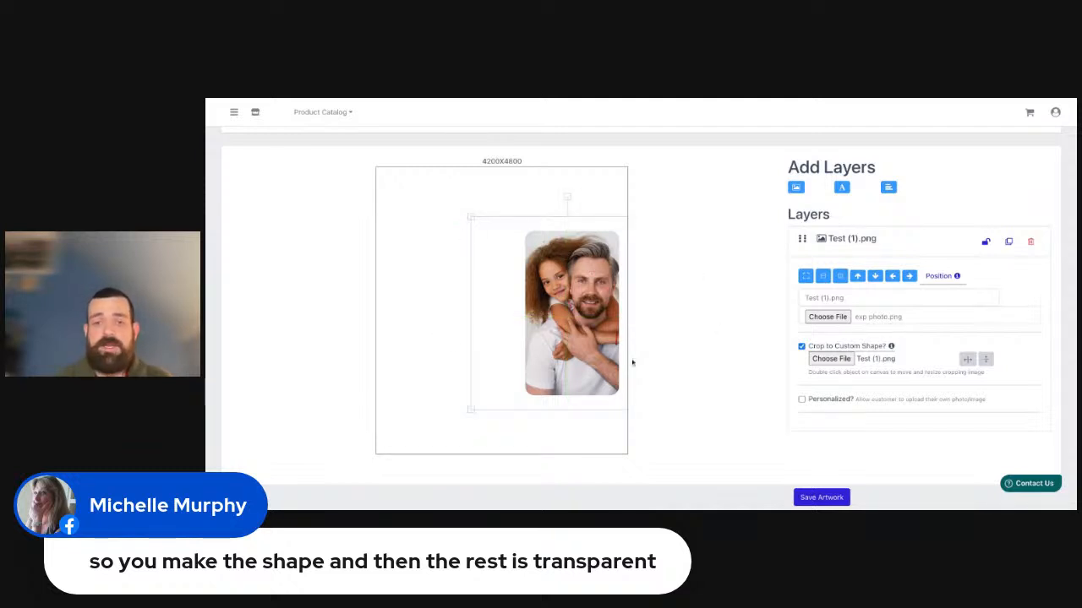
{"action": "double_click", "coordinate": [584, 321]}
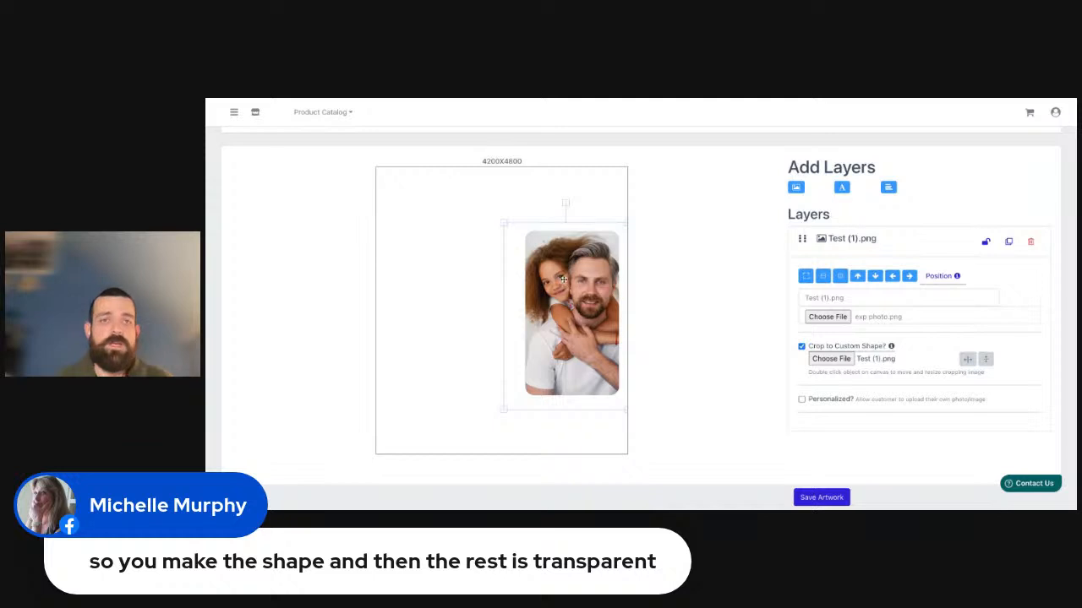